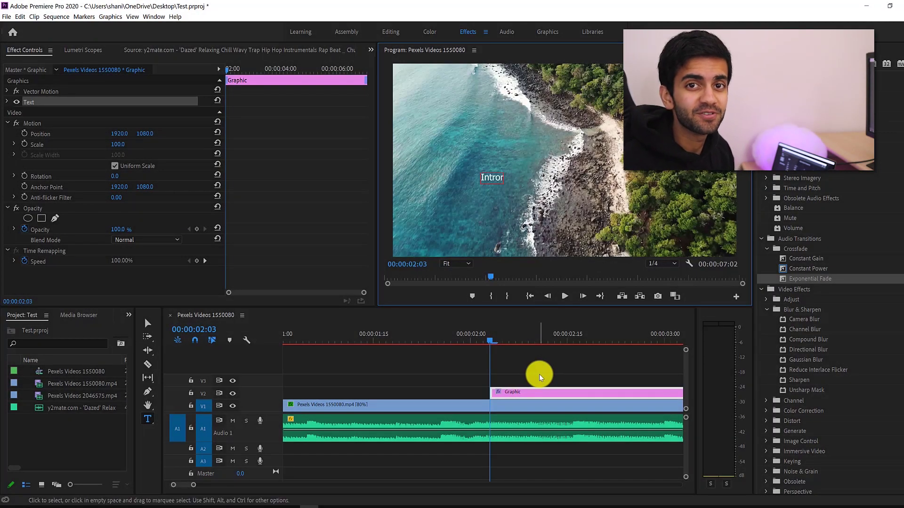
# Step: Complete the title text as "Introduction" and move it toward the middle of the frame
pyautogui.press('BackSpace')
pyautogui.press('BackSpace')
pyautogui.press('BackSpace')
pyautogui.write('duction')
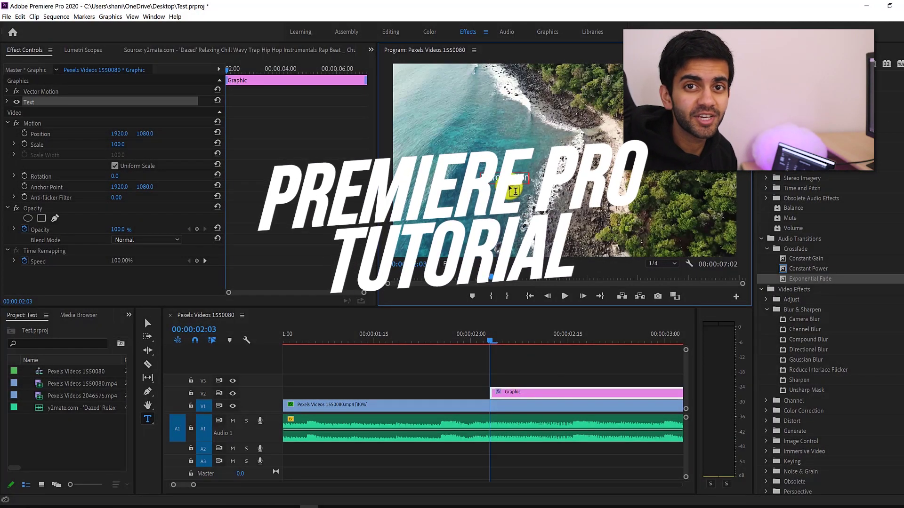
pyautogui.click(148, 323)
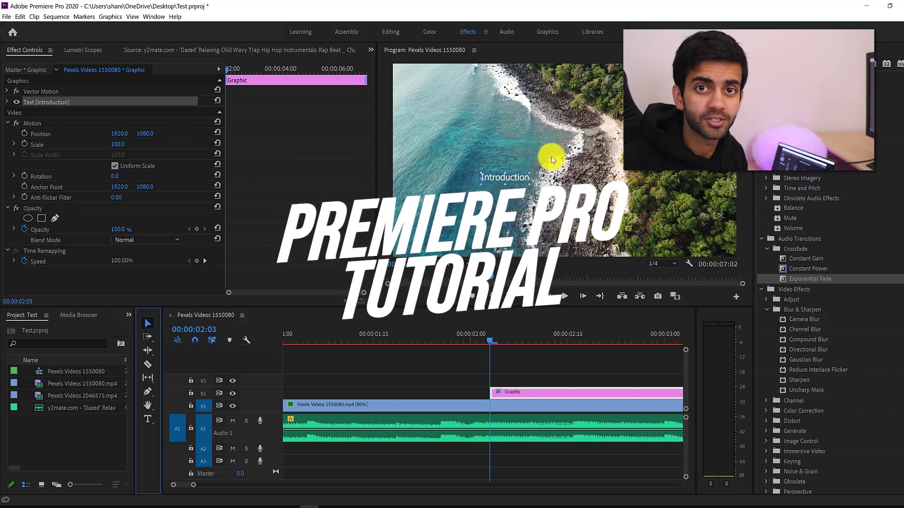
pyautogui.moveTo(503, 174); pyautogui.dragTo(570, 200)
# Step: Extend the Introduction title clip on V2 back to the start of the sequence so it covers the whole video clip
pyautogui.click(528, 392)
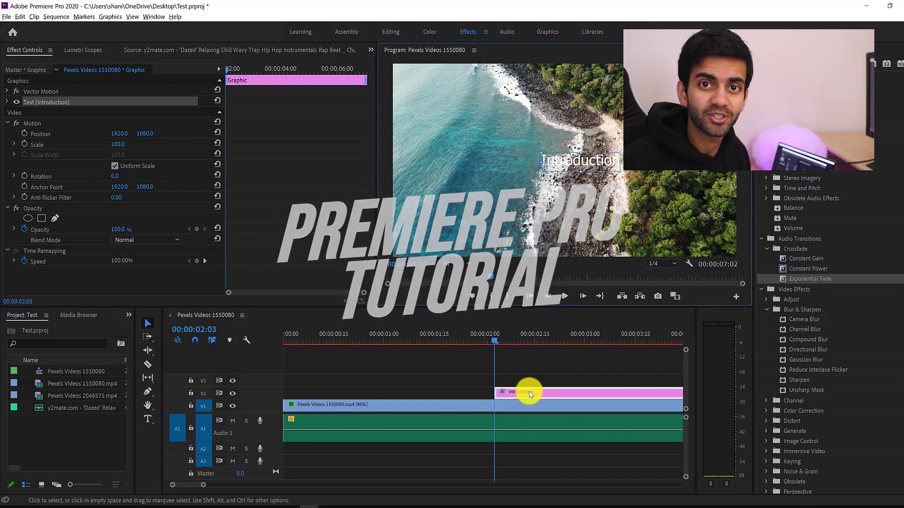
pyautogui.press('\\')
pyautogui.moveTo(529, 393); pyautogui.dragTo(284, 397)
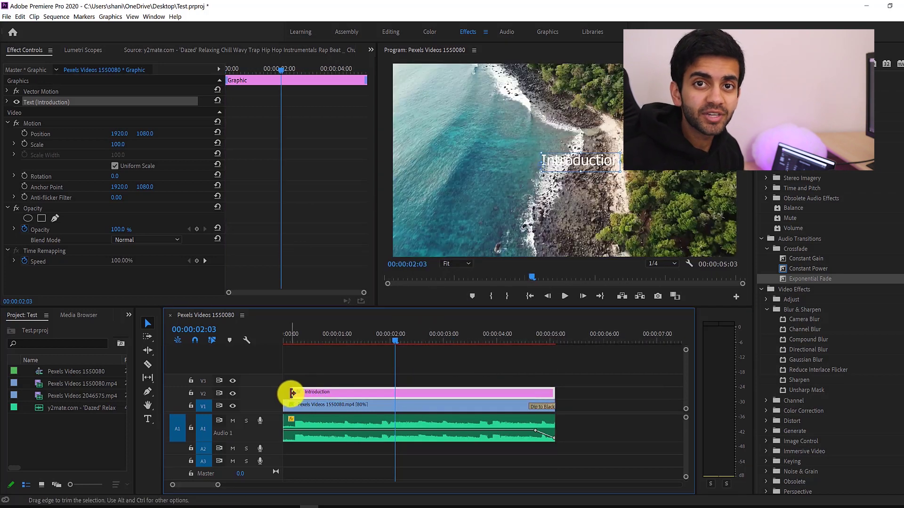
pyautogui.click(382, 394)
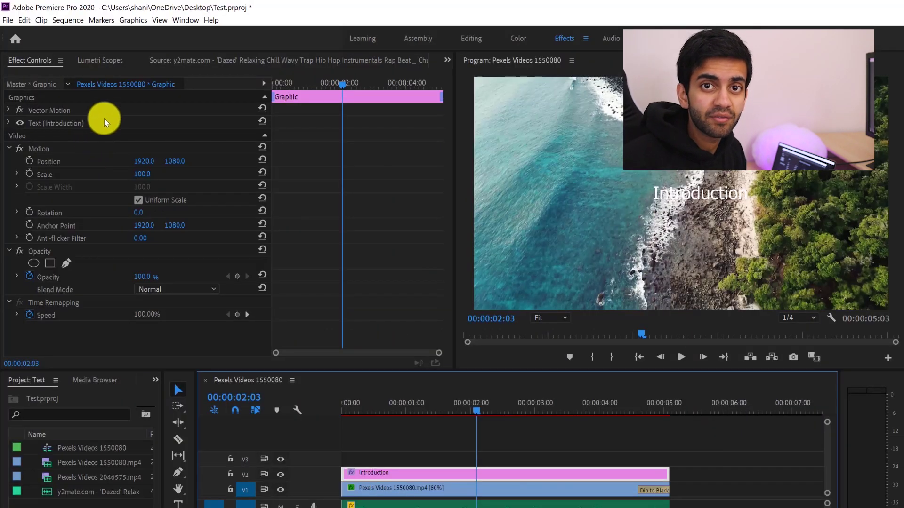
# Step: Set the Introduction text's size to 233 and its font to Bebas Neue Pro
pyautogui.click(10, 124)
pyautogui.scroll(-1, 193, 208)
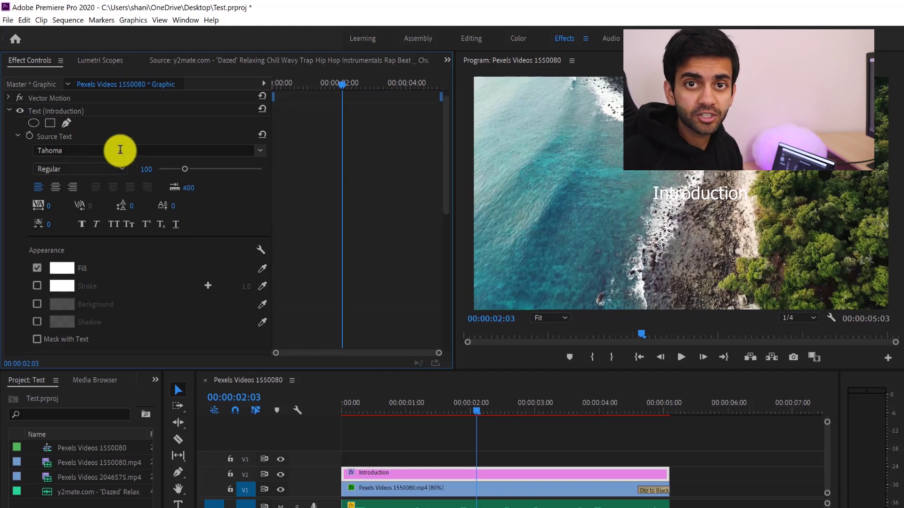
pyautogui.moveTo(187, 169); pyautogui.dragTo(220, 168)
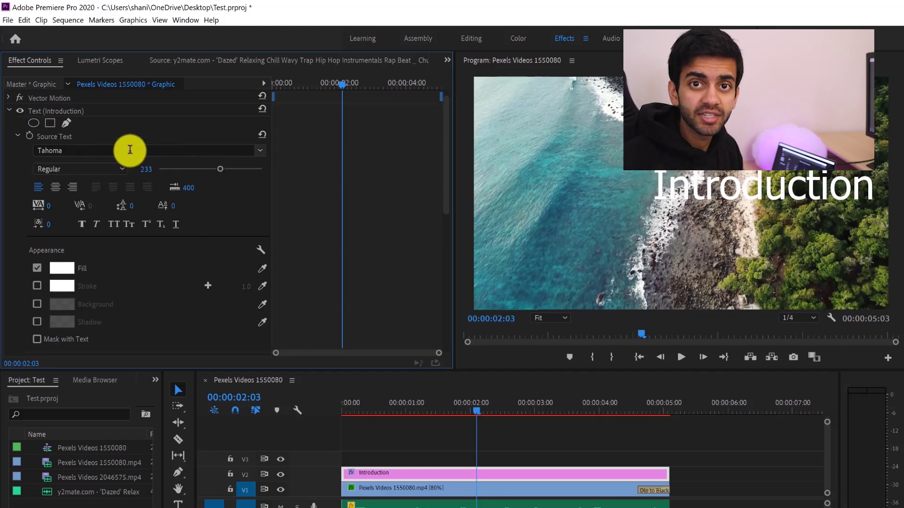
pyautogui.click(115, 150)
pyautogui.write('beb')
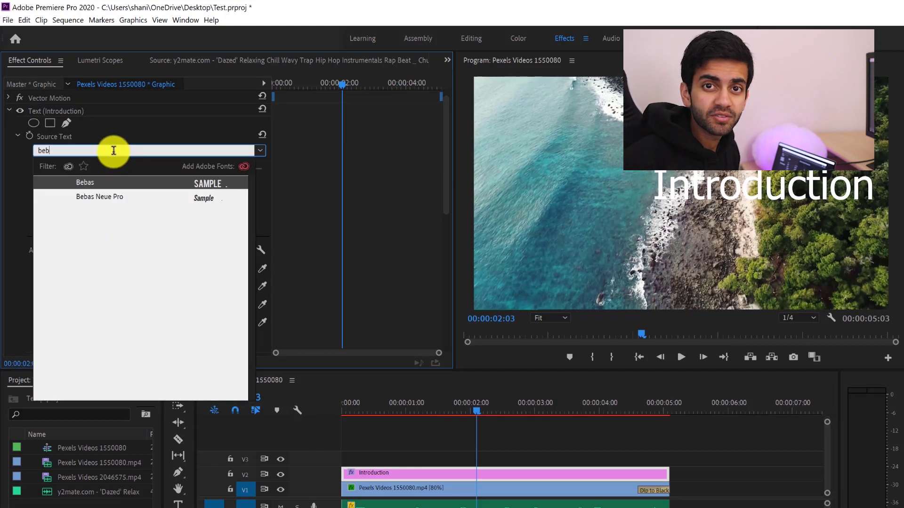
pyautogui.click(197, 196)
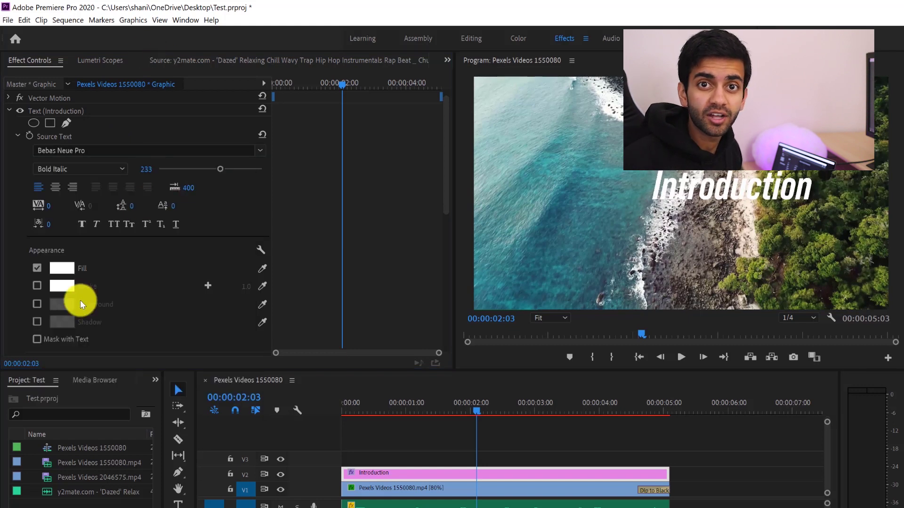
# Step: Change the title's fill colour to the grey A3A3A3
pyautogui.click(66, 267)
pyautogui.click(441, 246)
pyautogui.moveTo(441, 246)
pyautogui.mouseDown()
pyautogui.moveTo(412, 254)
pyautogui.moveTo(391, 295)
pyautogui.moveTo(392, 332)
pyautogui.mouseUp()
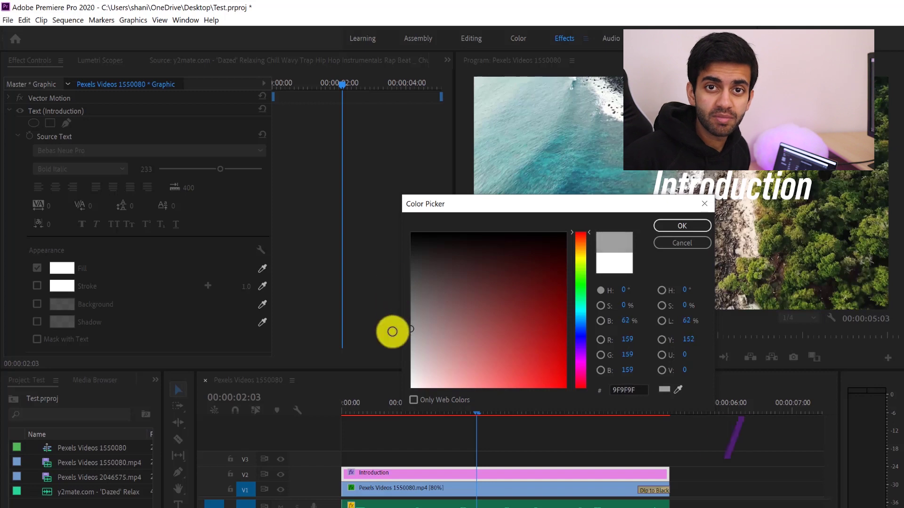
pyautogui.click(682, 225)
# Step: Enable a black stroke on the title text and set its width first to 8, then to 15
pyautogui.click(37, 285)
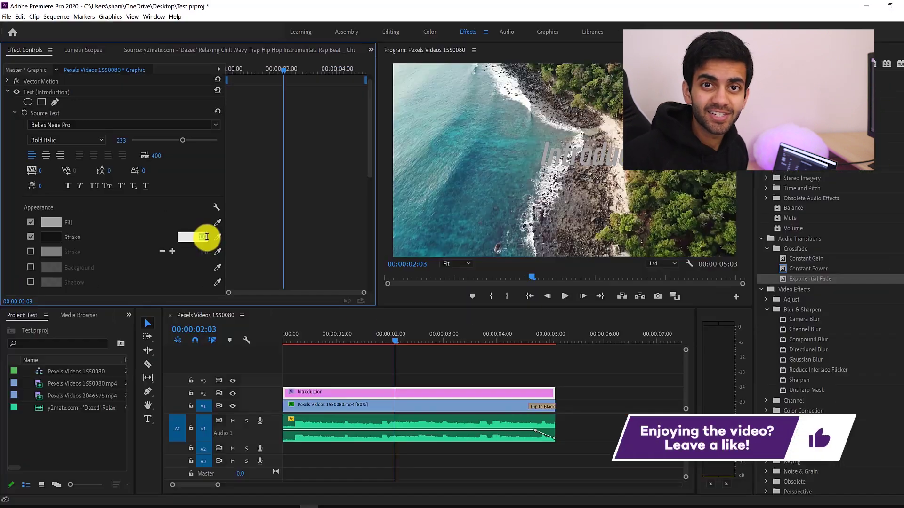
pyautogui.write('8')
pyautogui.press('Return')
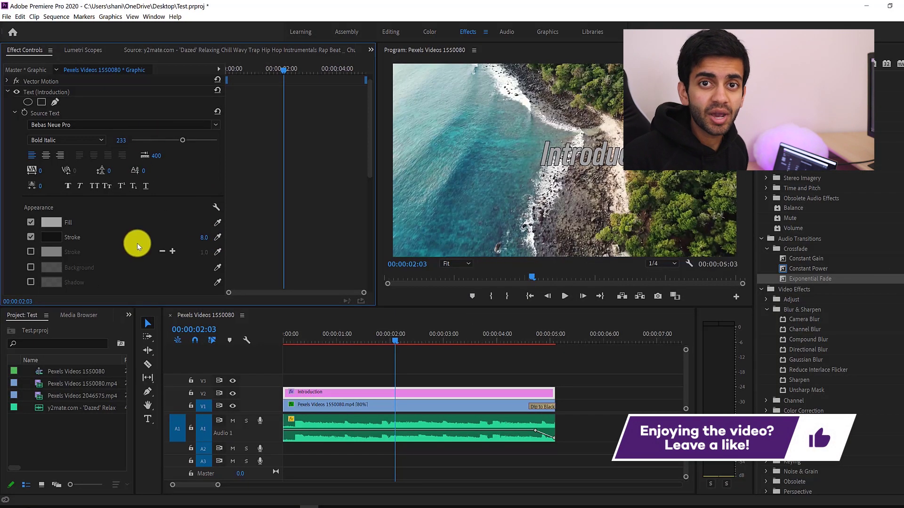
pyautogui.click(203, 238)
pyautogui.write('15')
pyautogui.press('Return')
# Step: Pick a lighter grey for the title's fill and increase the text size
pyautogui.click(50, 223)
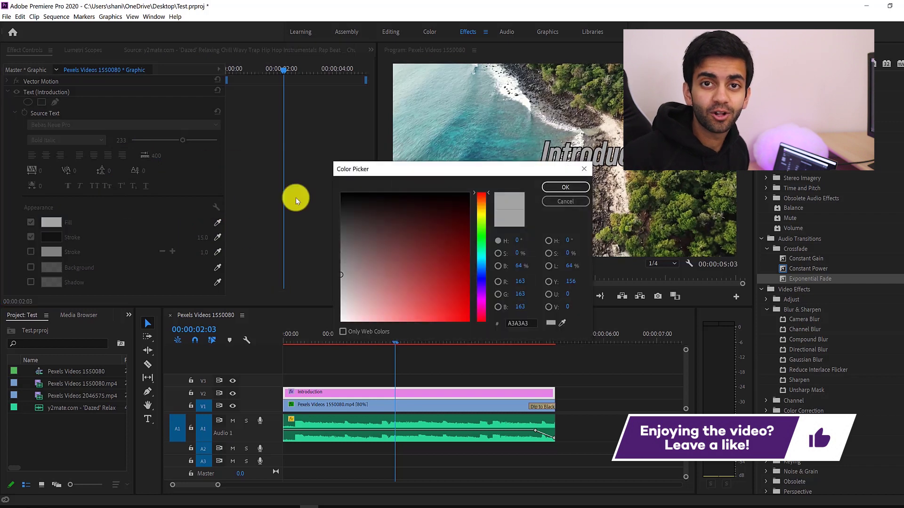
pyautogui.click(343, 306)
pyautogui.click(566, 187)
pyautogui.moveTo(185, 139); pyautogui.dragTo(208, 141)
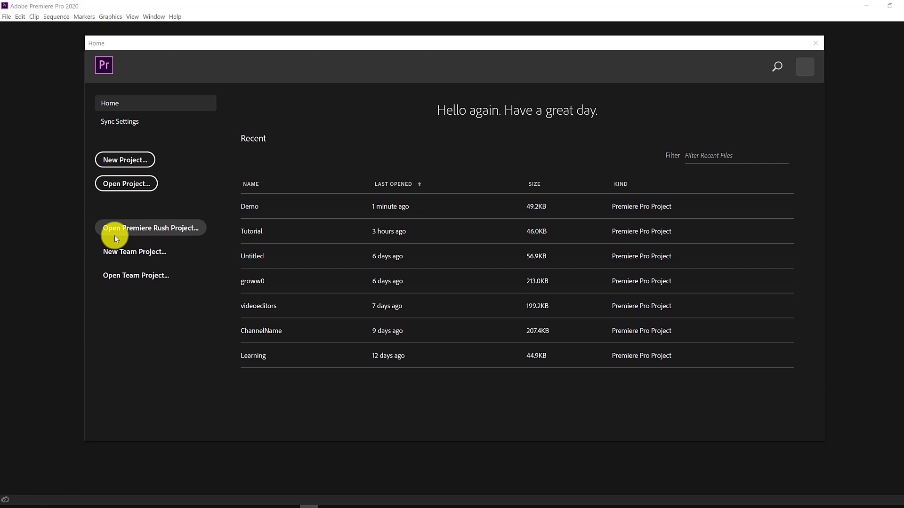
# Step: Create a new project named Test, keeping the Desktop as its location and the default settings
pyautogui.click(139, 163)
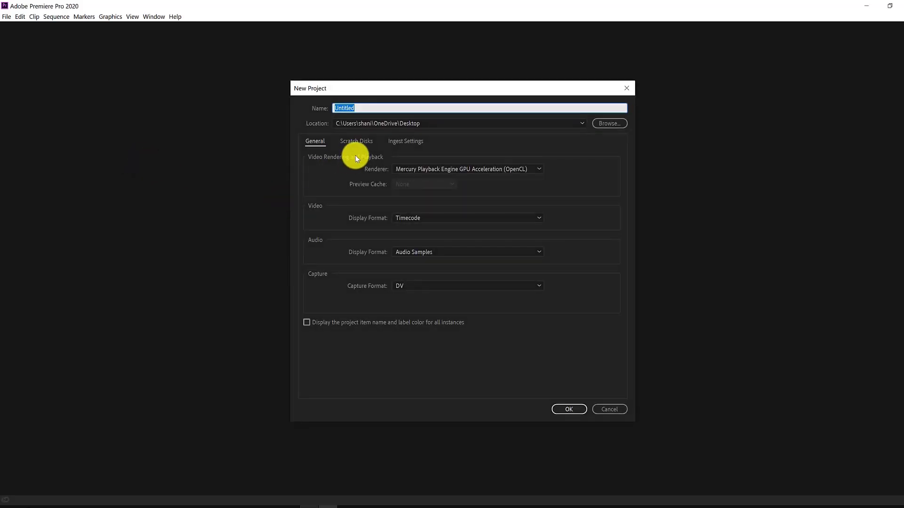
pyautogui.write('Test')
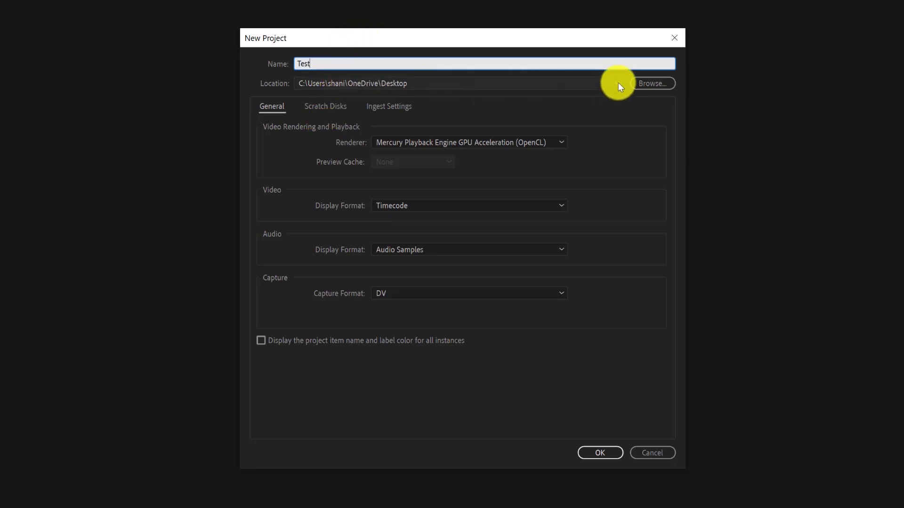
pyautogui.click(646, 81)
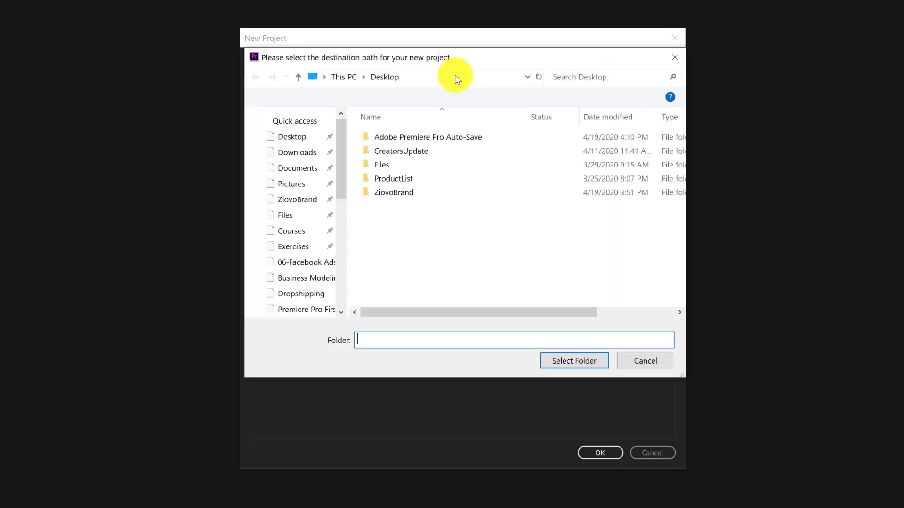
pyautogui.click(675, 57)
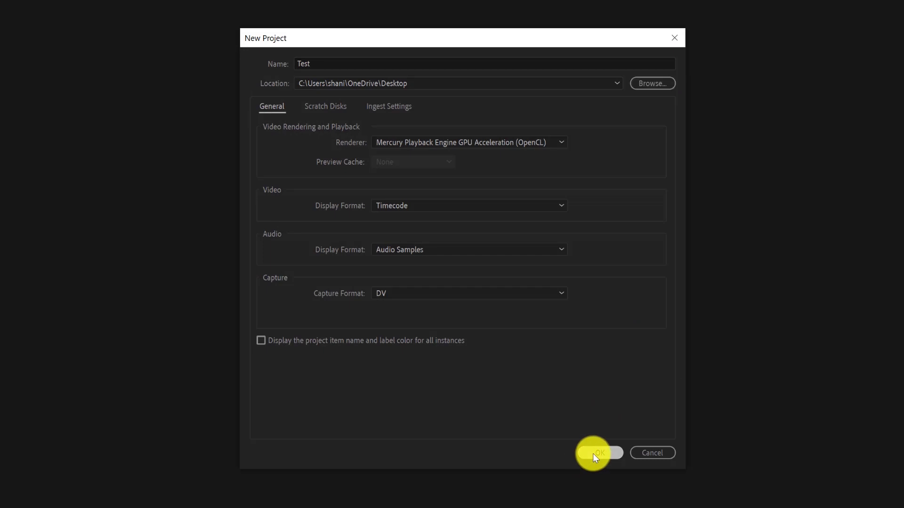
pyautogui.click(594, 455)
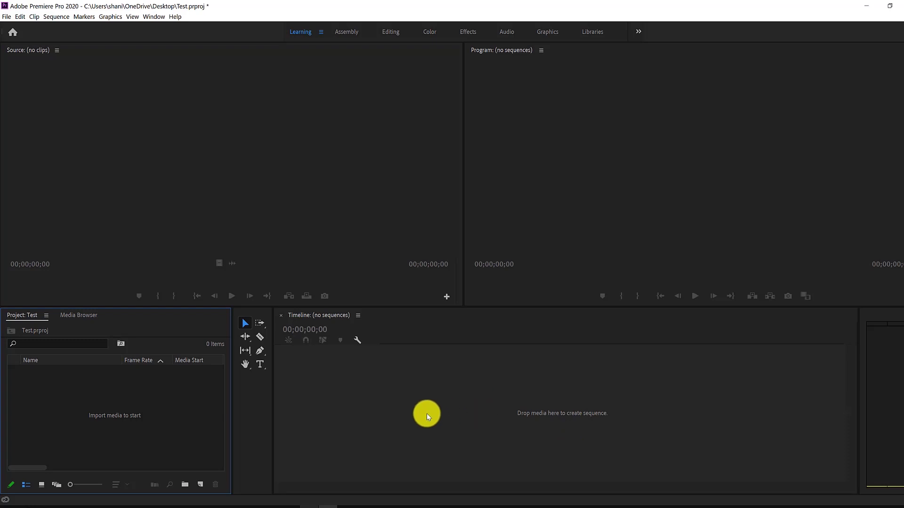
# Step: Import Pexels Videos 2046575.mp4 and Pexels Videos 1550080.mp4 from the Downloads folder into the project
pyautogui.hotkey('ctrl', 'i')
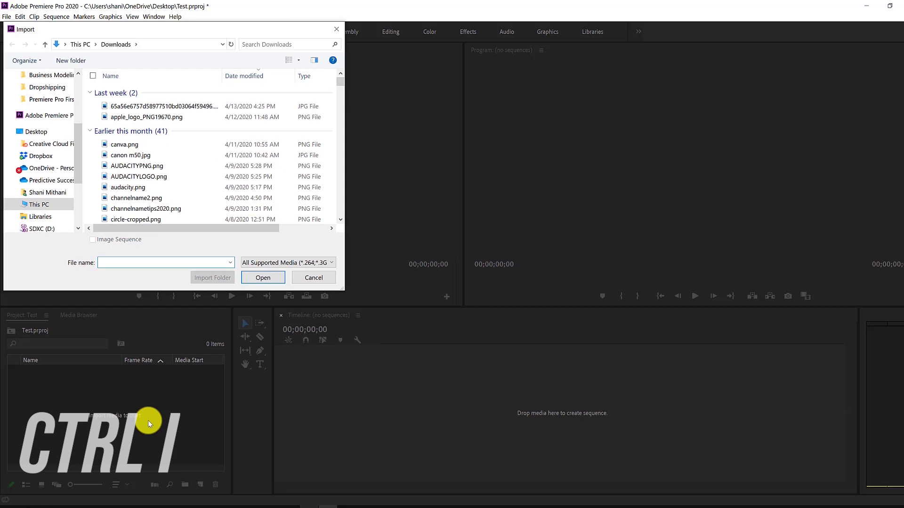
pyautogui.click(202, 105)
pyautogui.keyDown('ctrl'); pyautogui.click(198, 117); pyautogui.keyUp('ctrl')
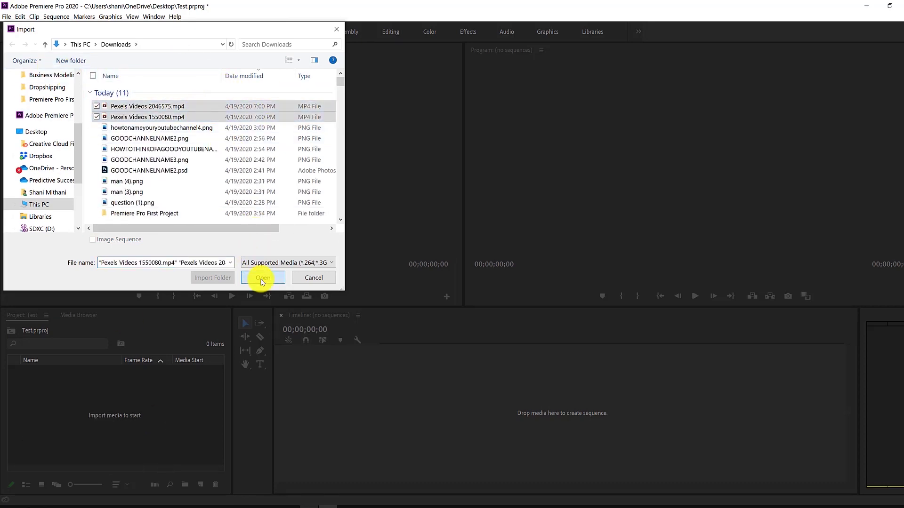
pyautogui.click(263, 278)
pyautogui.click(144, 409)
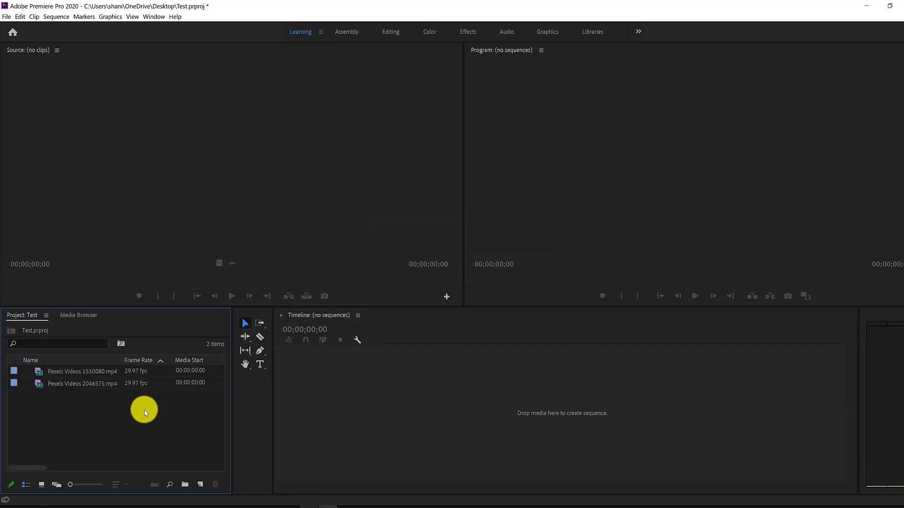
# Step: Open Pexels Videos 1550080.mp4 in the Source monitor and mark an in point at 00:00:11:12 and an out point at 00:00:22:16
pyautogui.click(138, 369)
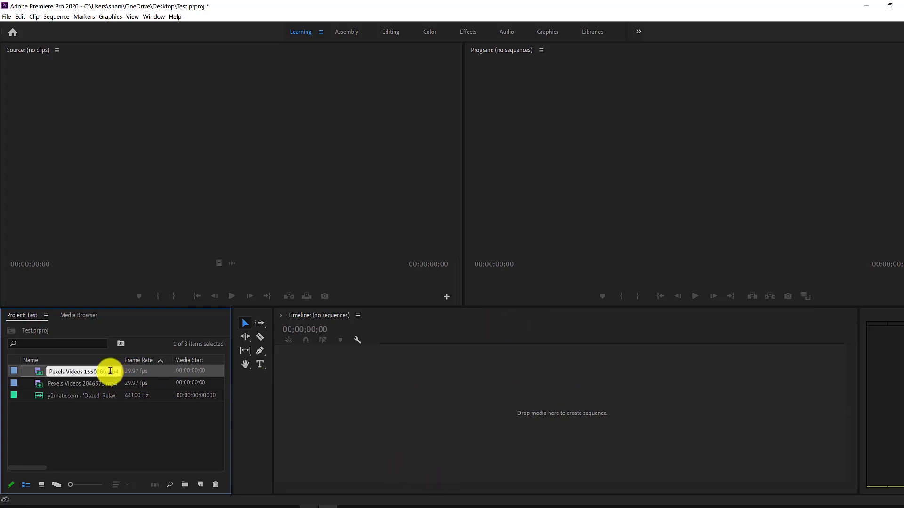
pyautogui.doubleClick(130, 370)
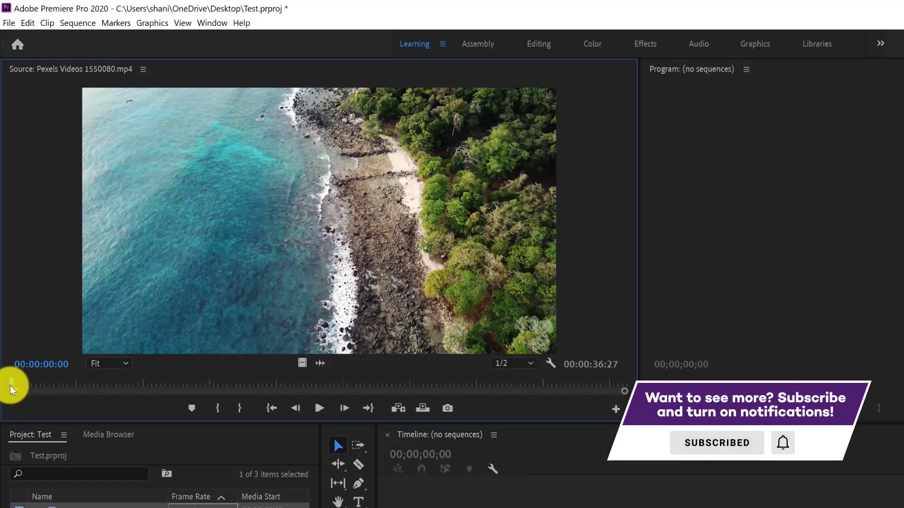
pyautogui.moveTo(11, 382); pyautogui.dragTo(137, 384)
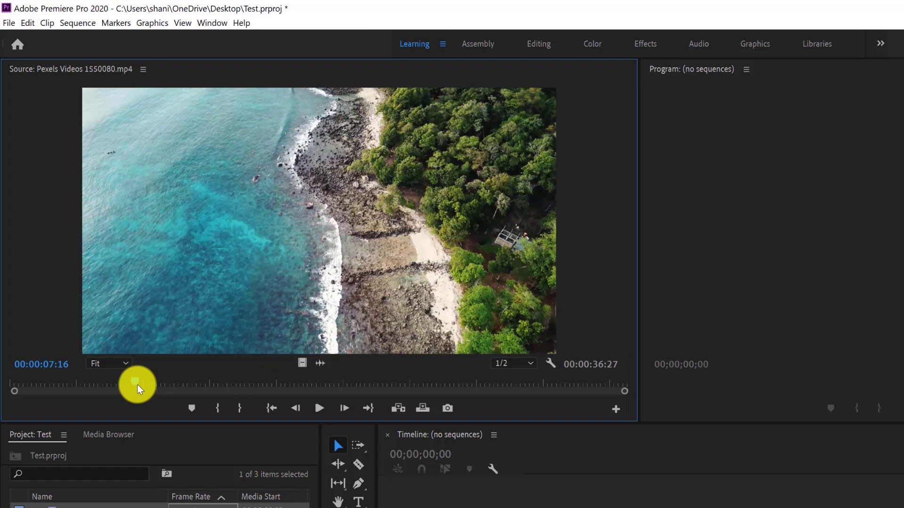
pyautogui.moveTo(137, 384); pyautogui.dragTo(202, 388)
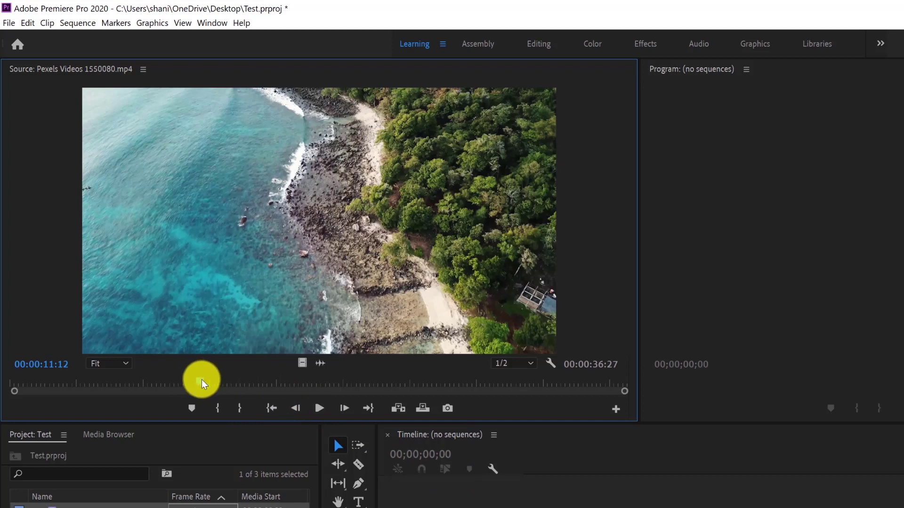
pyautogui.press('i')
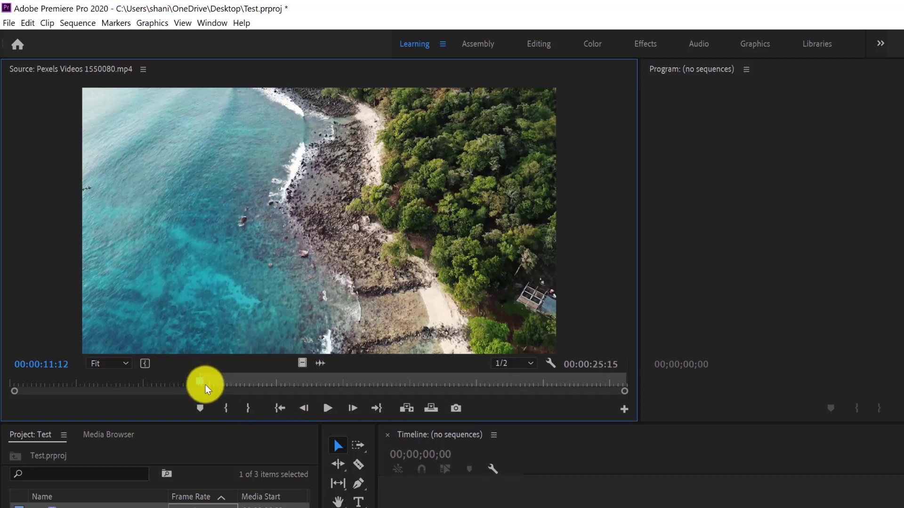
pyautogui.moveTo(204, 384); pyautogui.dragTo(385, 394)
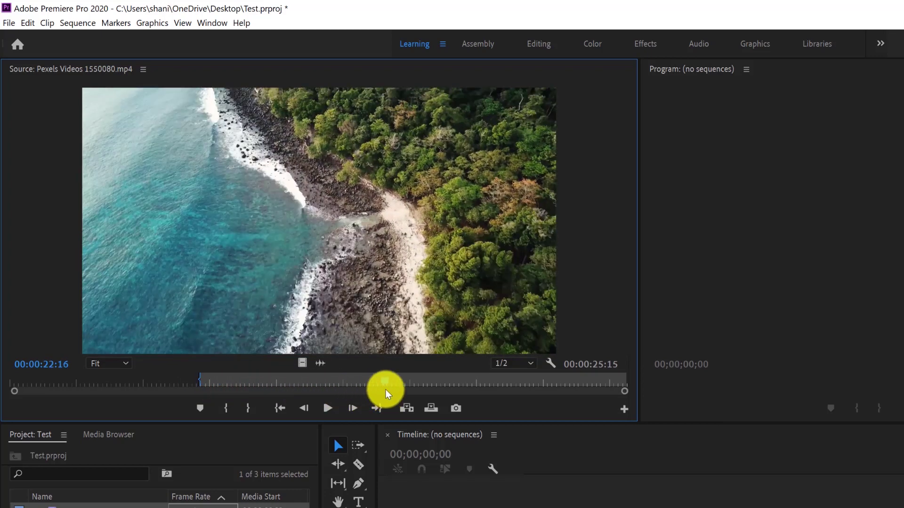
pyautogui.press('o')
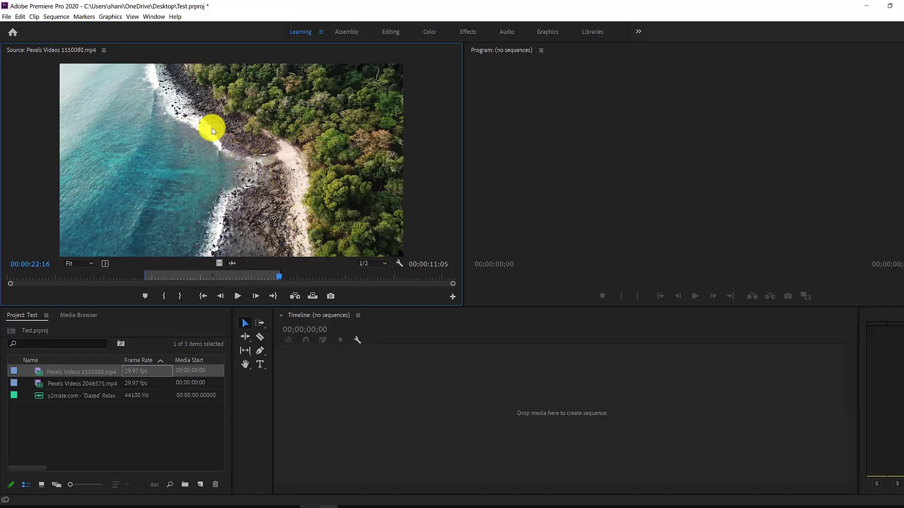
# Step: Create a sequence by placing the marked section of Pexels Videos 1550080.mp4 in the empty timeline
pyautogui.moveTo(212, 130); pyautogui.dragTo(369, 430)
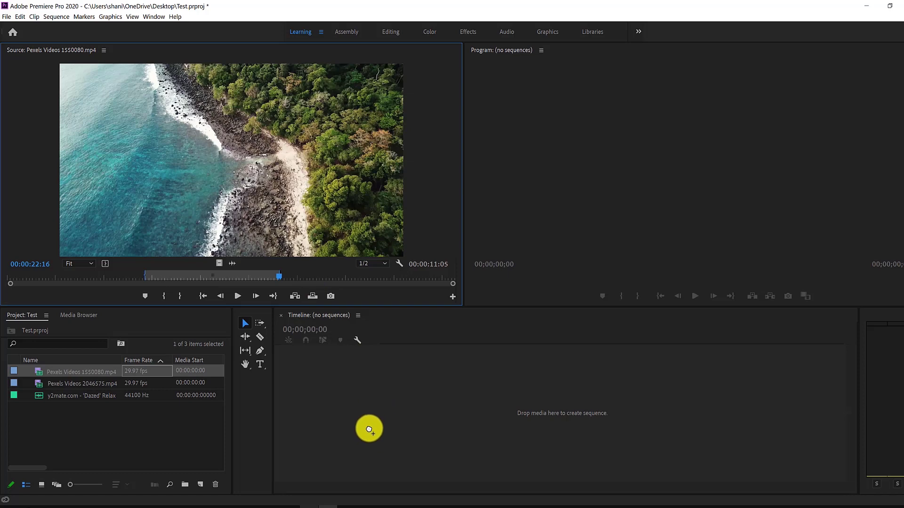
pyautogui.moveTo(356, 428); pyautogui.dragTo(356, 428)
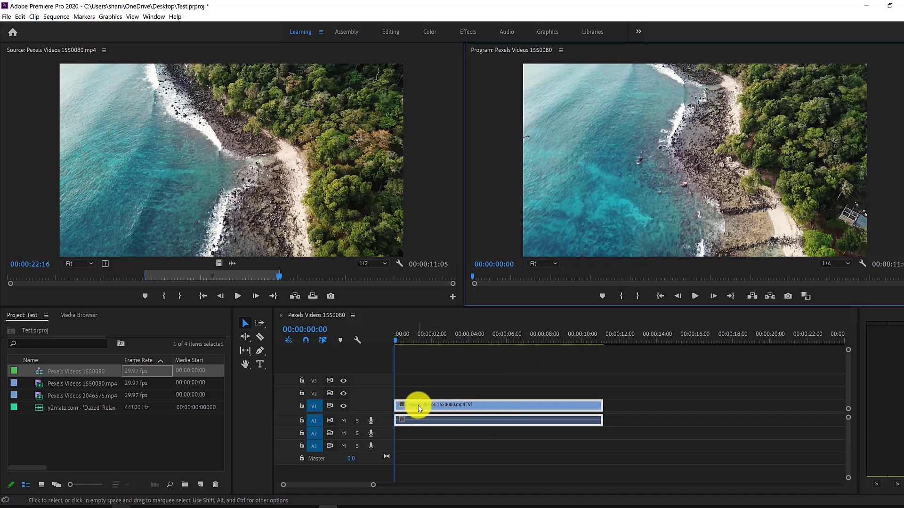
pyautogui.moveTo(425, 408); pyautogui.dragTo(377, 413)
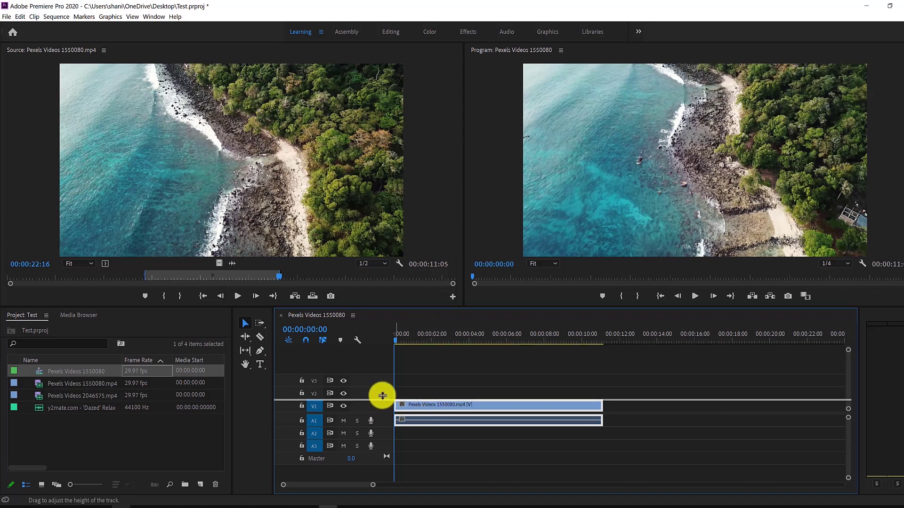
pyautogui.moveTo(383, 391); pyautogui.dragTo(382, 397)
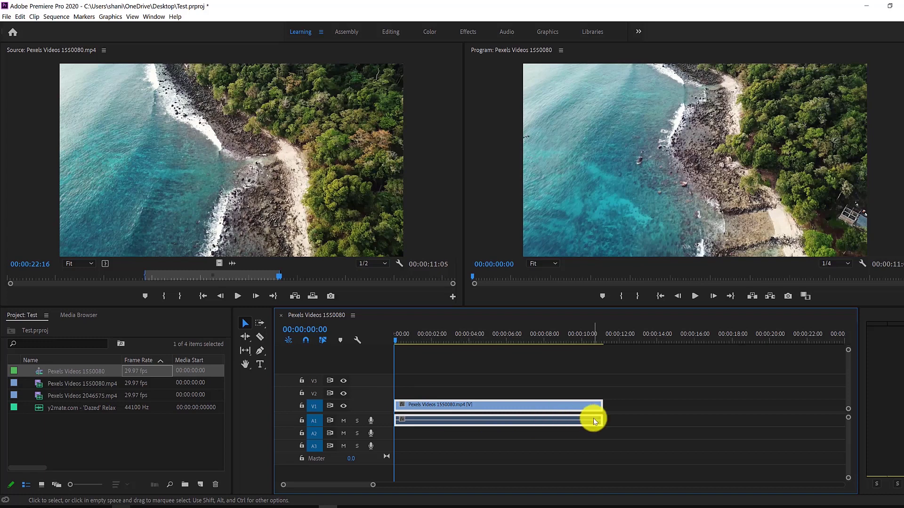
pyautogui.moveTo(373, 484); pyautogui.dragTo(466, 485)
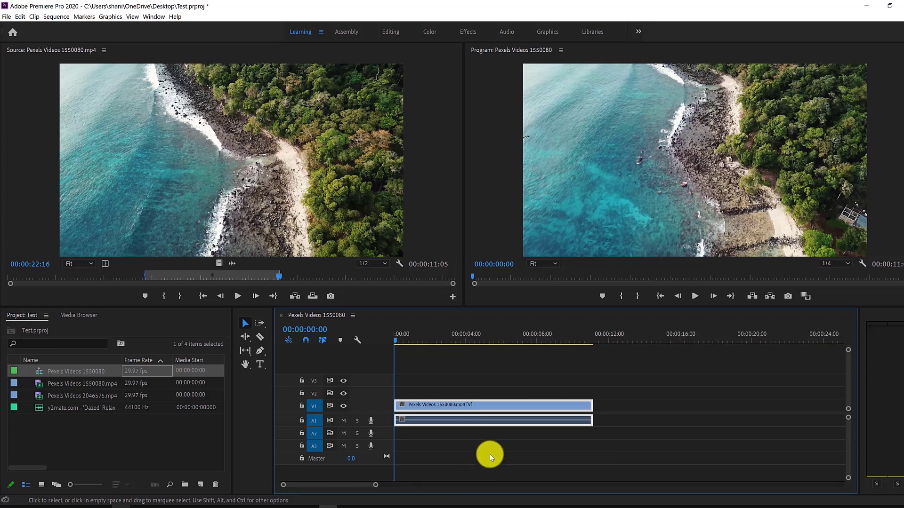
pyautogui.press('=')
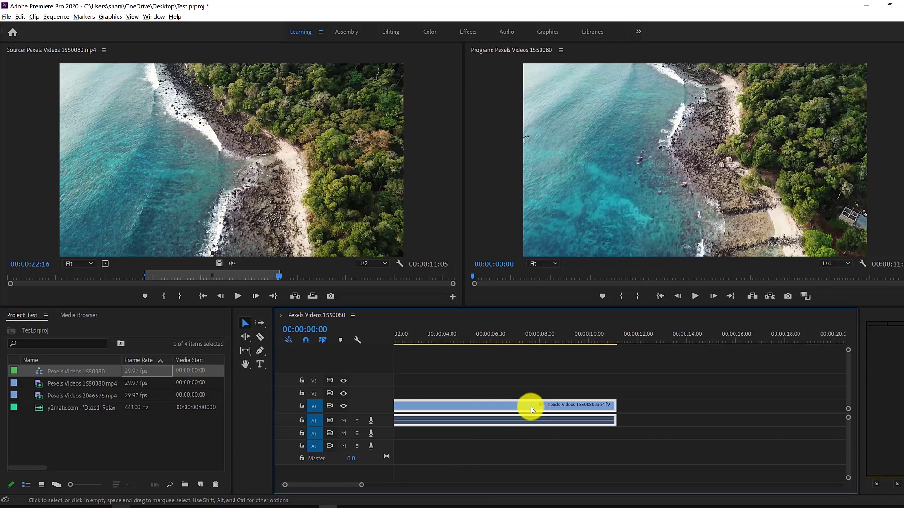
# Step: Jump the sequence playhead to the start and end of the clip, and step back five frames from 00:00:11:04
pyautogui.press('-')
pyautogui.press('alt')
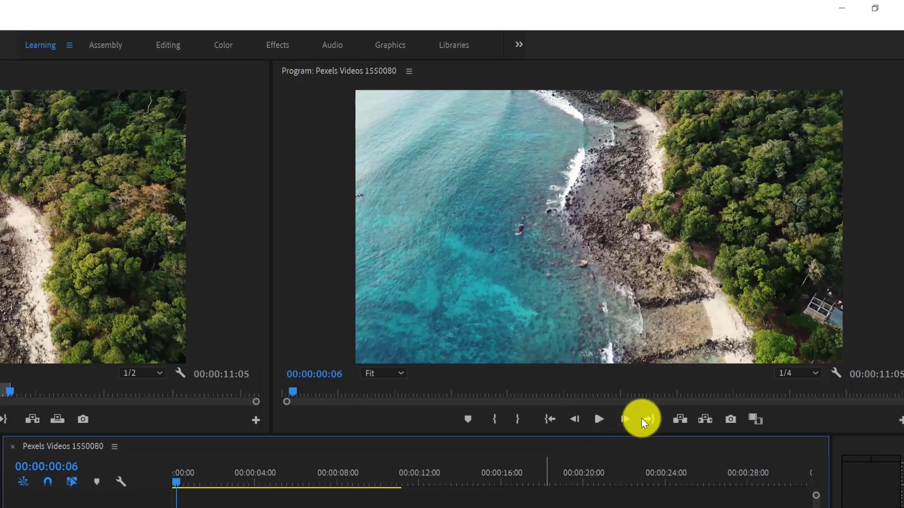
pyautogui.click(549, 423)
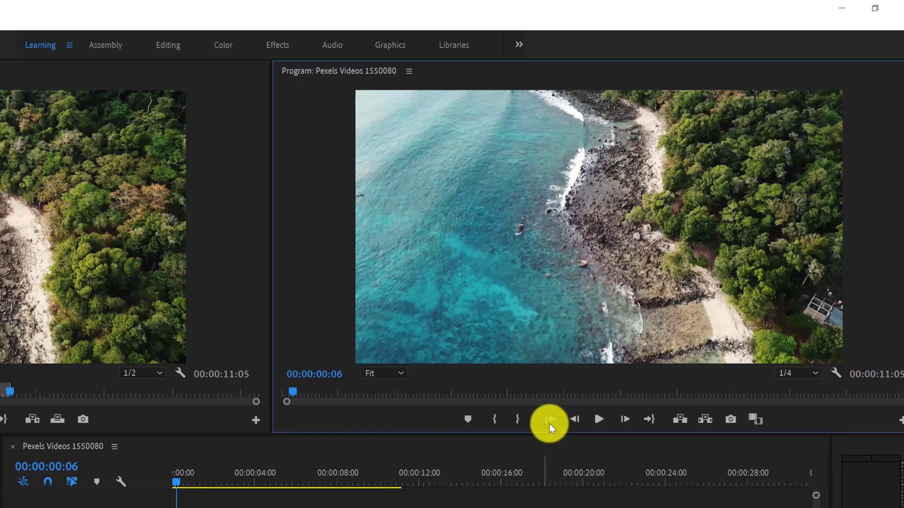
pyautogui.click(646, 422)
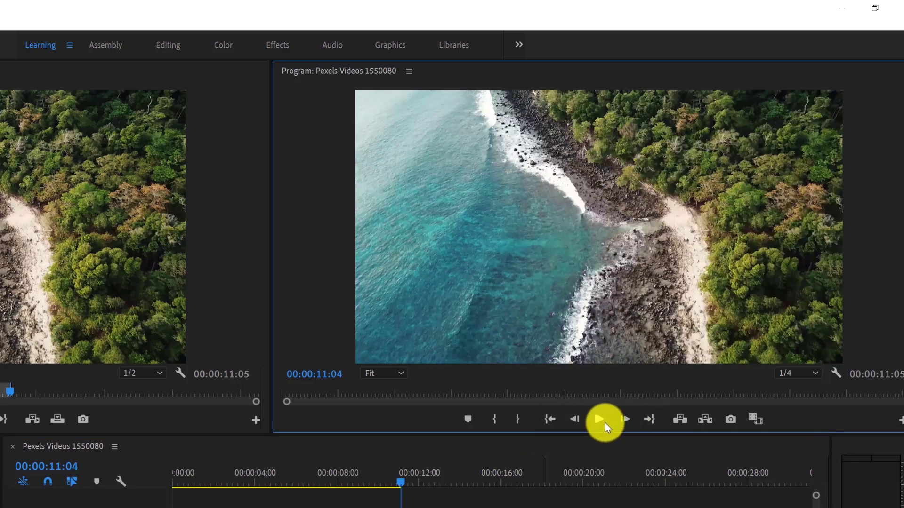
pyautogui.click(574, 419)
pyautogui.click(574, 419)
pyautogui.click(575, 419)
pyautogui.click(575, 419)
pyautogui.click(574, 419)
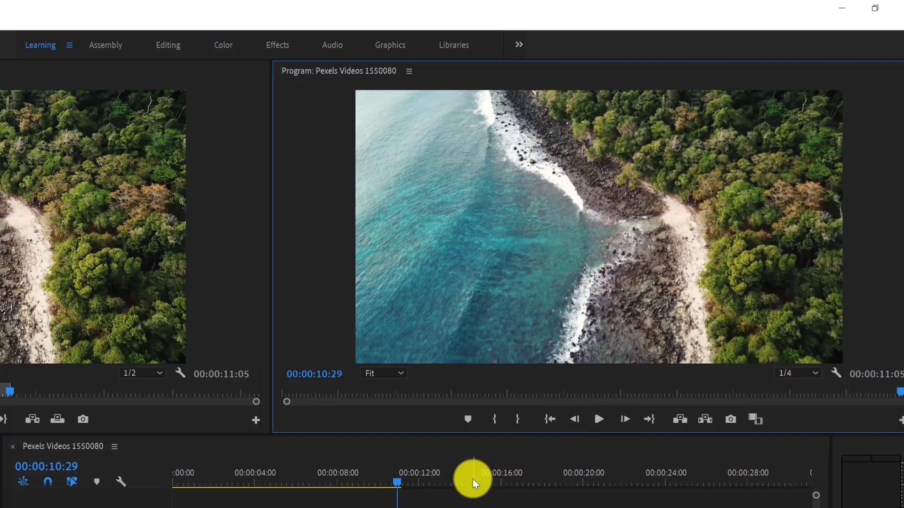
# Step: Try splitting the sequence clip at 00:00:04:16 and moving its second part away from the first
pyautogui.click(278, 482)
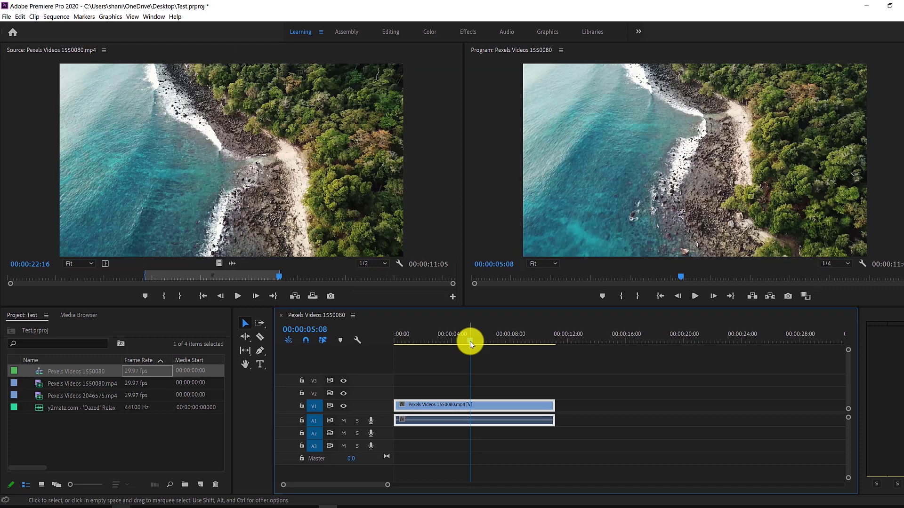
pyautogui.moveTo(470, 342); pyautogui.dragTo(459, 348)
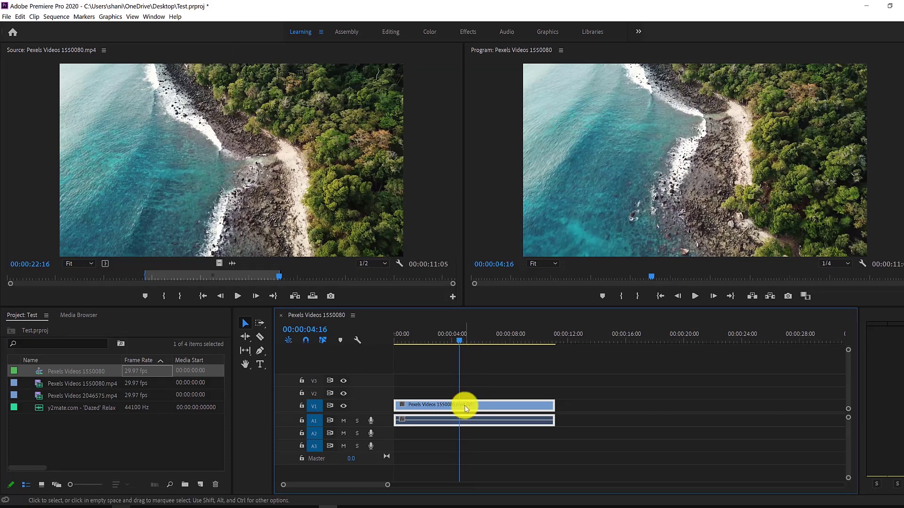
pyautogui.hotkey('ctrl', 'k')
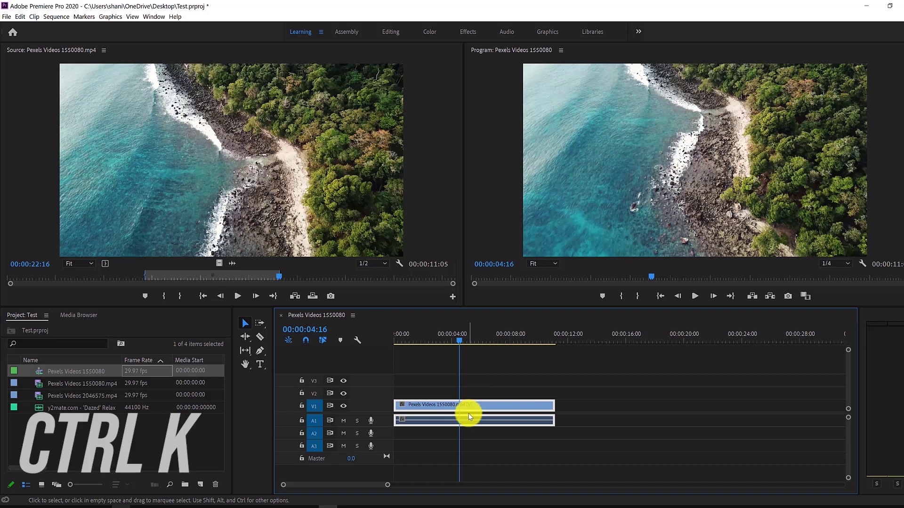
pyautogui.moveTo(473, 405); pyautogui.dragTo(486, 384)
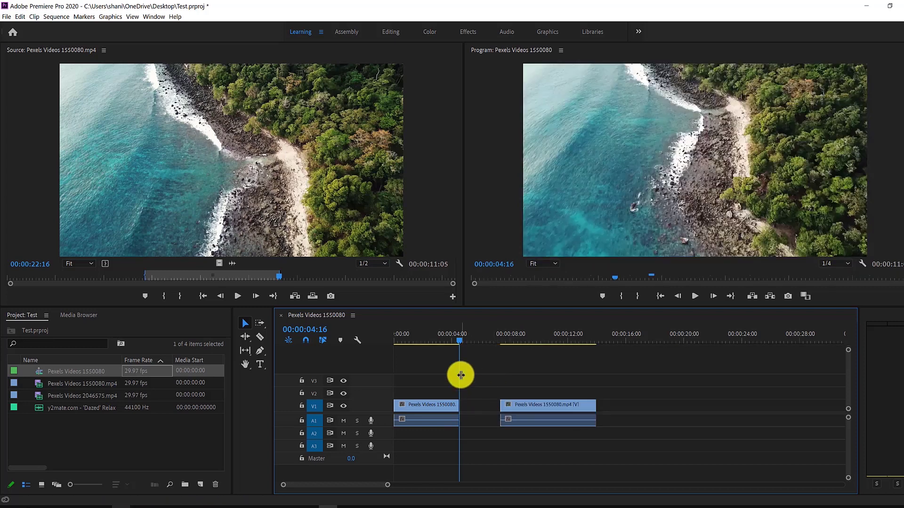
pyautogui.hotkey('ctrl', 'z')
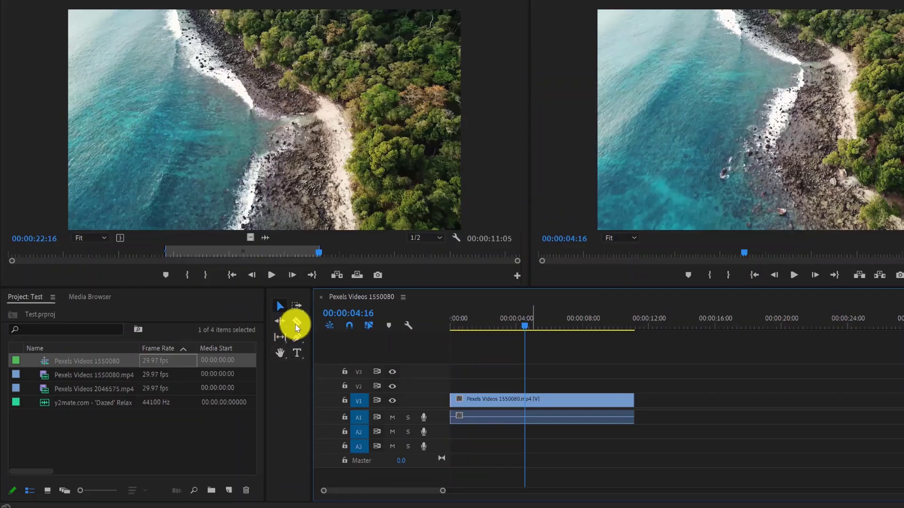
# Step: Cut the sequence clip with the Razor tool at about 2.5 and 6 seconds and delete the middle segment
pyautogui.click(296, 324)
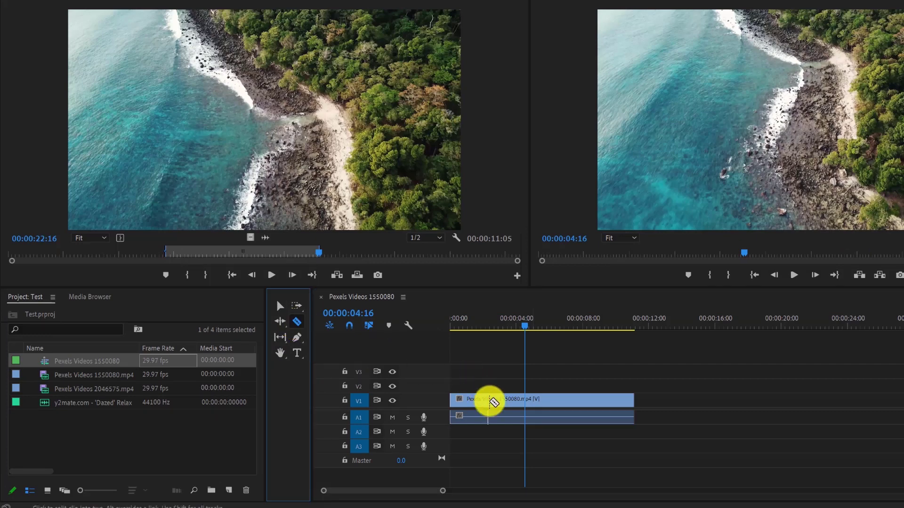
pyautogui.click(489, 401)
pyautogui.click(478, 405)
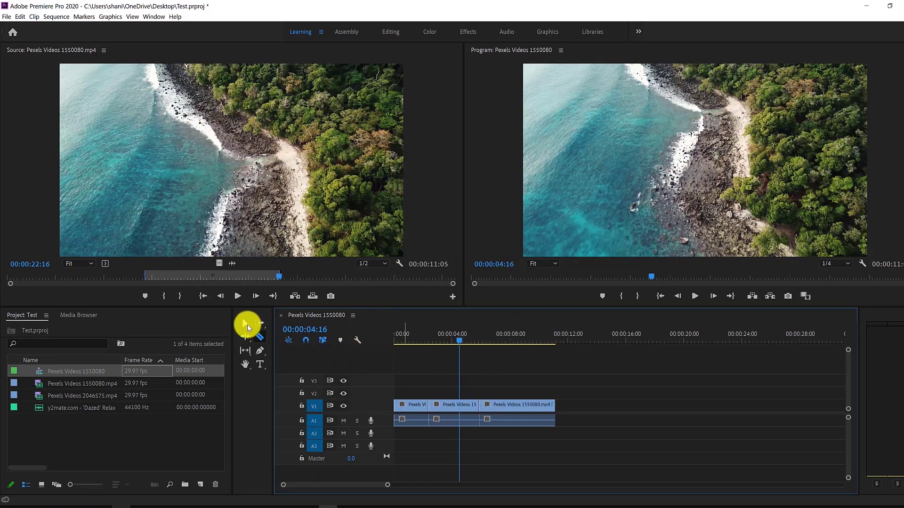
pyautogui.click(245, 323)
pyautogui.click(445, 412)
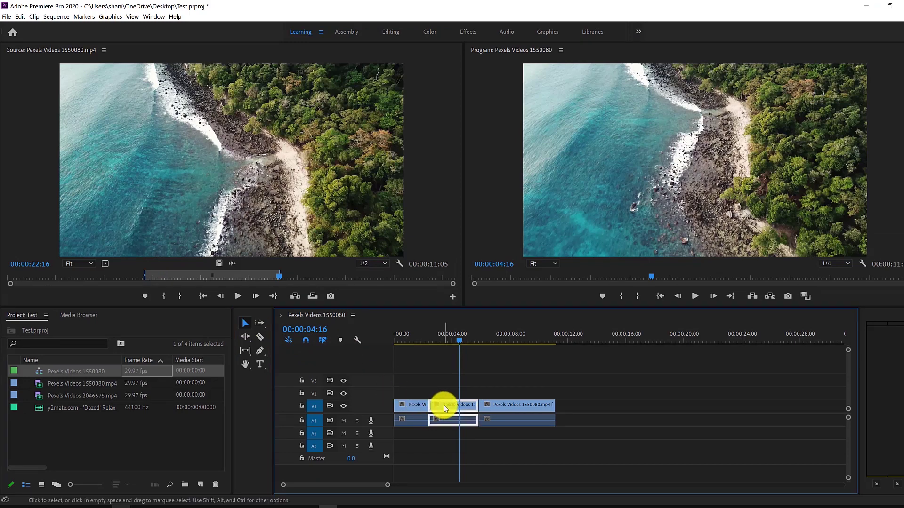
pyautogui.press('Delete')
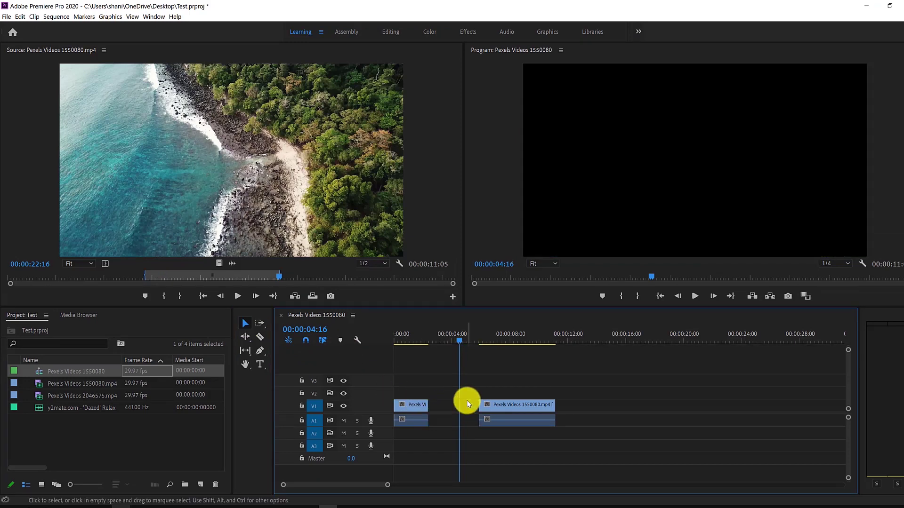
# Step: Ripple delete the gap between the two clips and trim the second clip's end to a duration of 00:00:04:02
pyautogui.moveTo(517, 404); pyautogui.dragTo(464, 404)
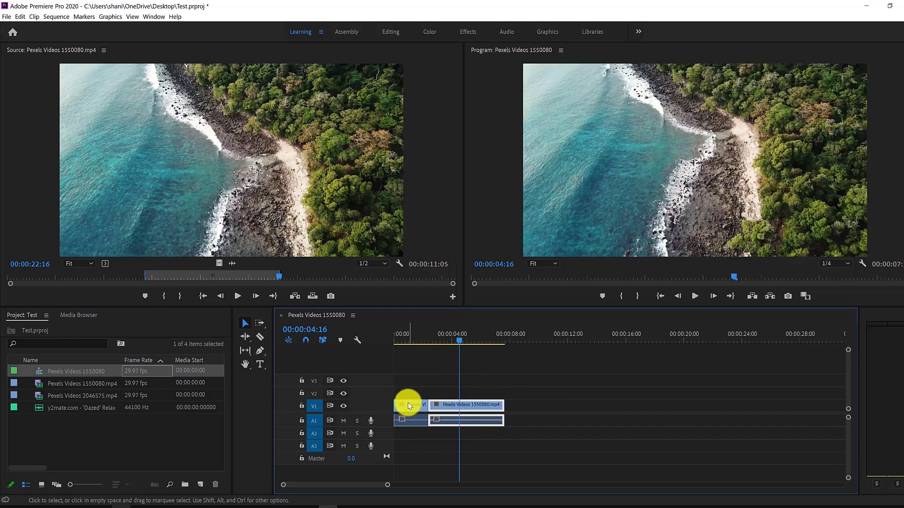
pyautogui.moveTo(436, 404); pyautogui.dragTo(487, 406)
pyautogui.rightClick(444, 405)
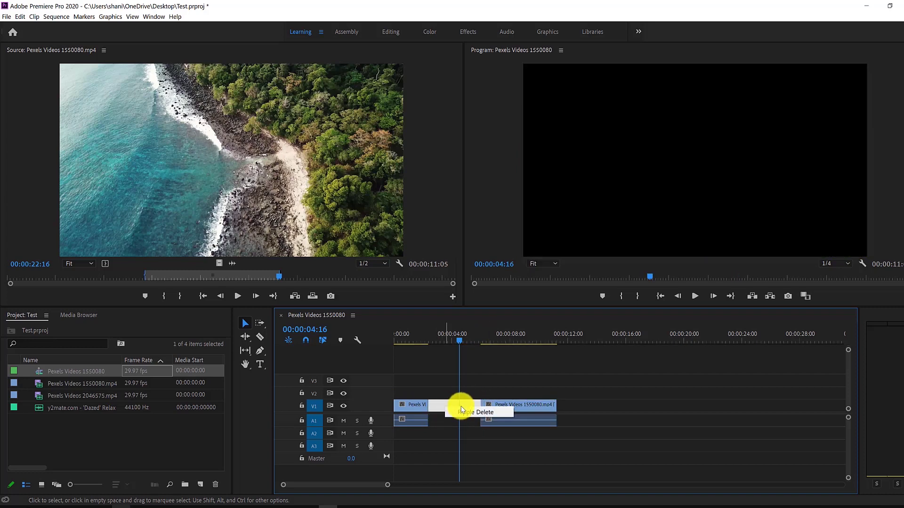
pyautogui.click(470, 413)
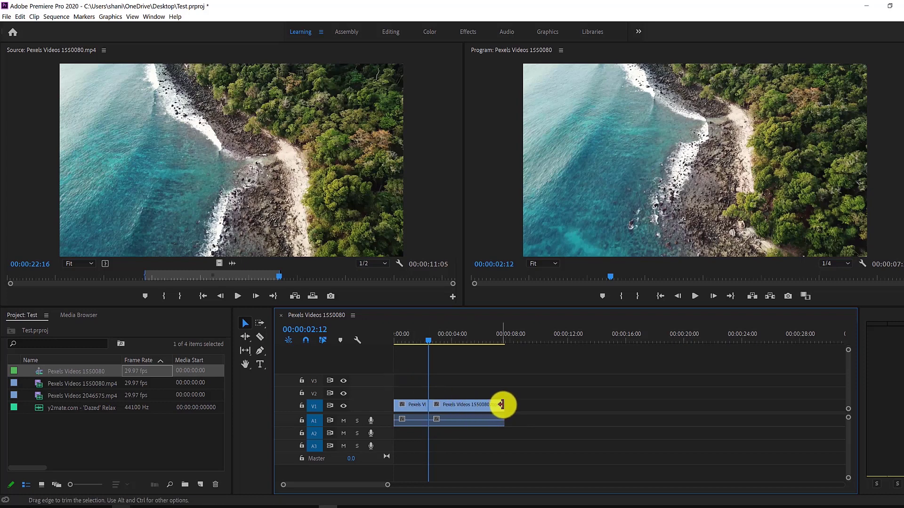
pyautogui.moveTo(502, 406); pyautogui.dragTo(486, 401)
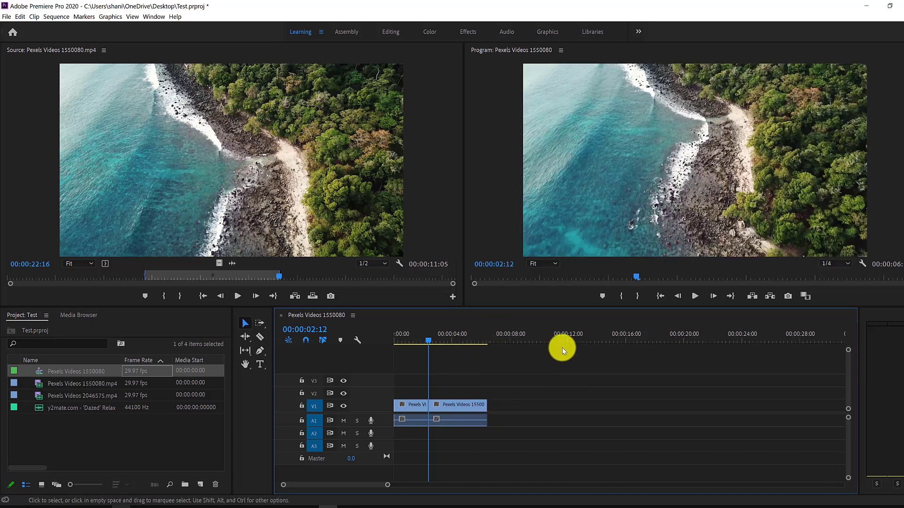
# Step: Unlink the audio from both video clips and delete both audio clips from track A1
pyautogui.rightClick(462, 404)
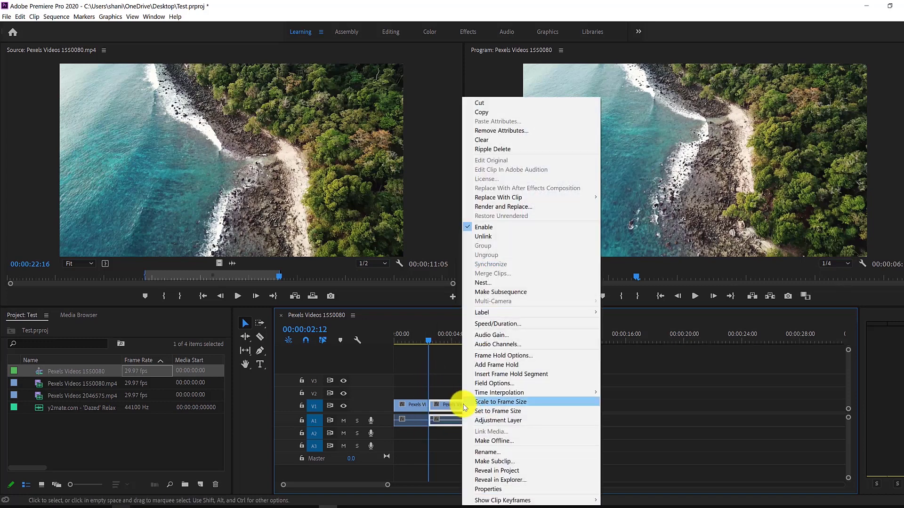
pyautogui.click(523, 237)
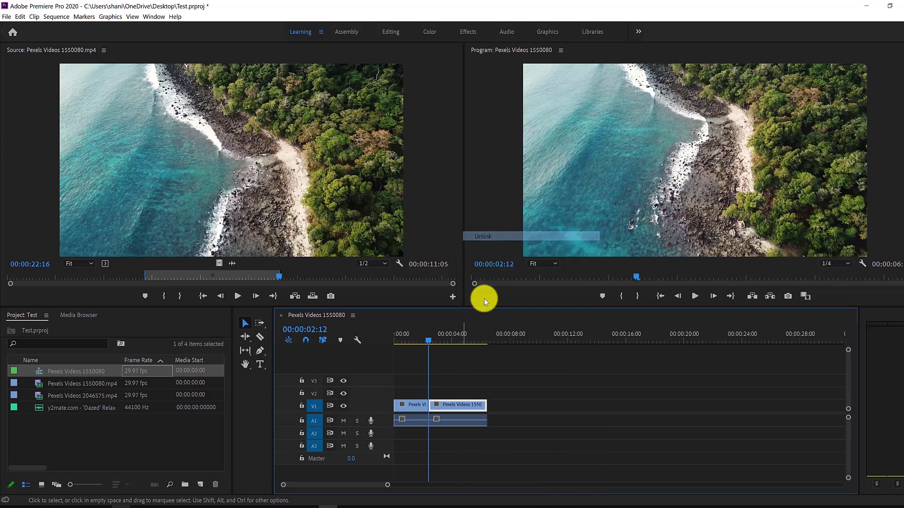
pyautogui.moveTo(455, 405); pyautogui.dragTo(412, 405)
pyautogui.rightClick(412, 405)
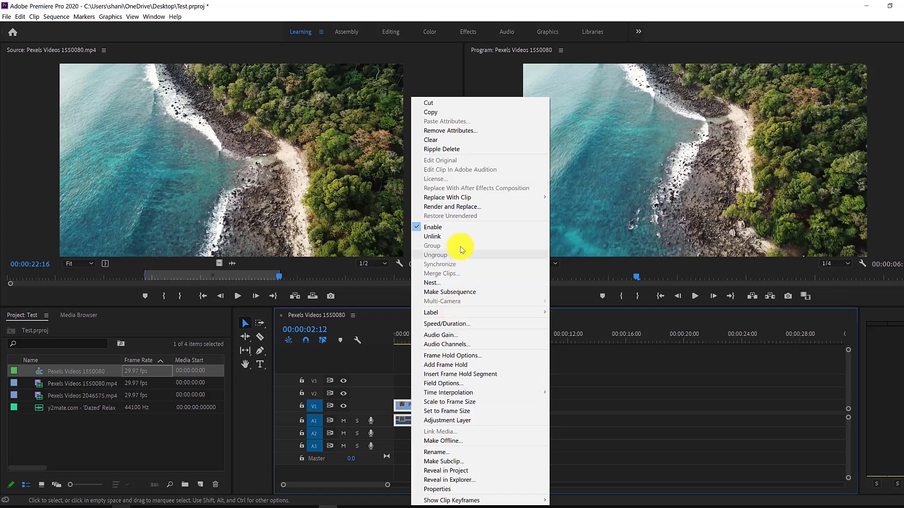
pyautogui.click(458, 238)
pyautogui.click(449, 424)
pyautogui.keyDown('shift'); pyautogui.click(412, 421); pyautogui.keyUp('shift')
pyautogui.press('Delete')
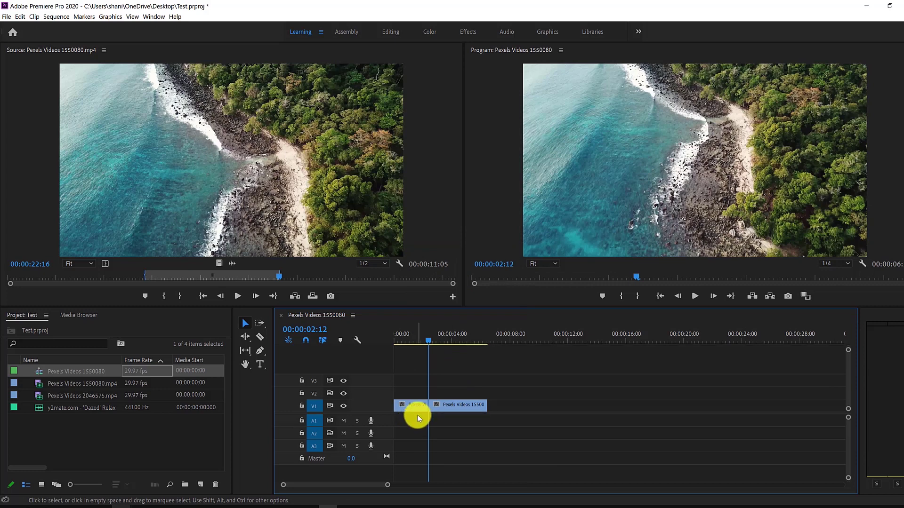
# Step: Set the speed of the second clip on V1 to 80%
pyautogui.rightClick(446, 405)
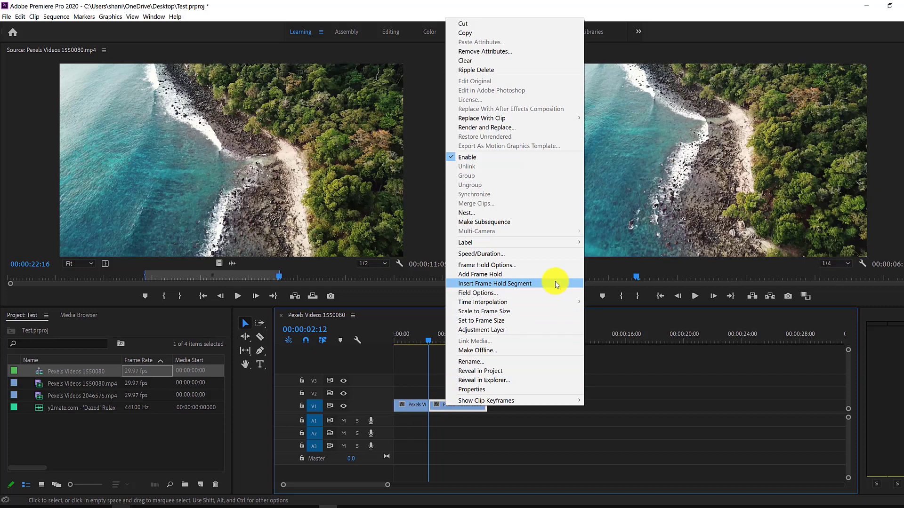
pyautogui.click(545, 254)
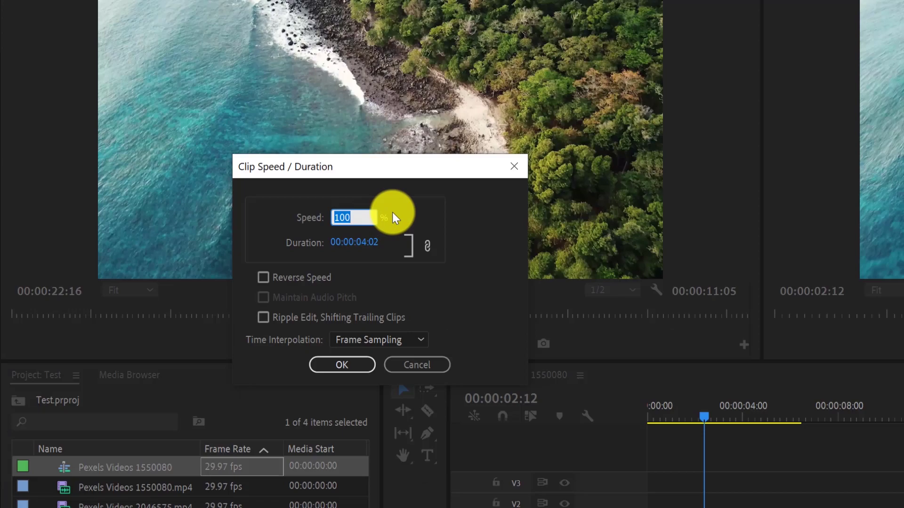
pyautogui.write('80')
pyautogui.press('Return')
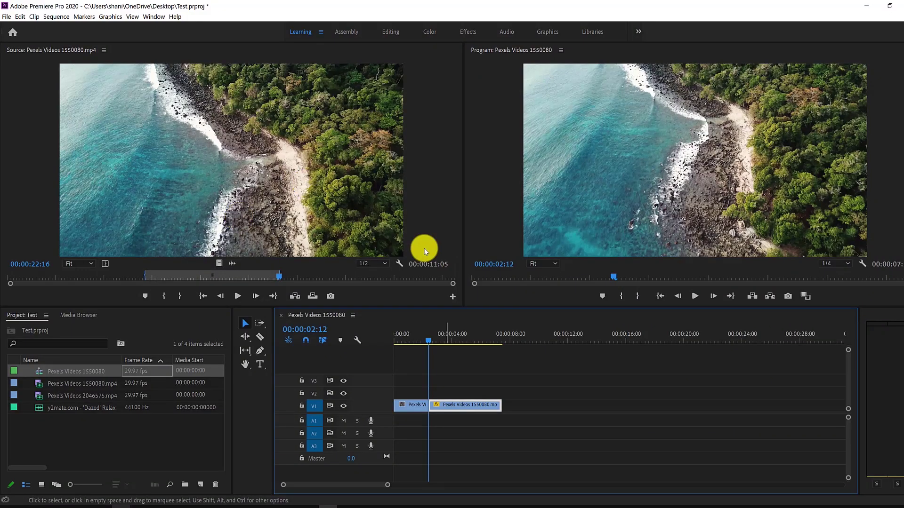
# Step: Remove the first clip from V1 and place the slowed clip at the start of the sequence
pyautogui.click(410, 408)
pyautogui.moveTo(446, 405); pyautogui.dragTo(410, 404)
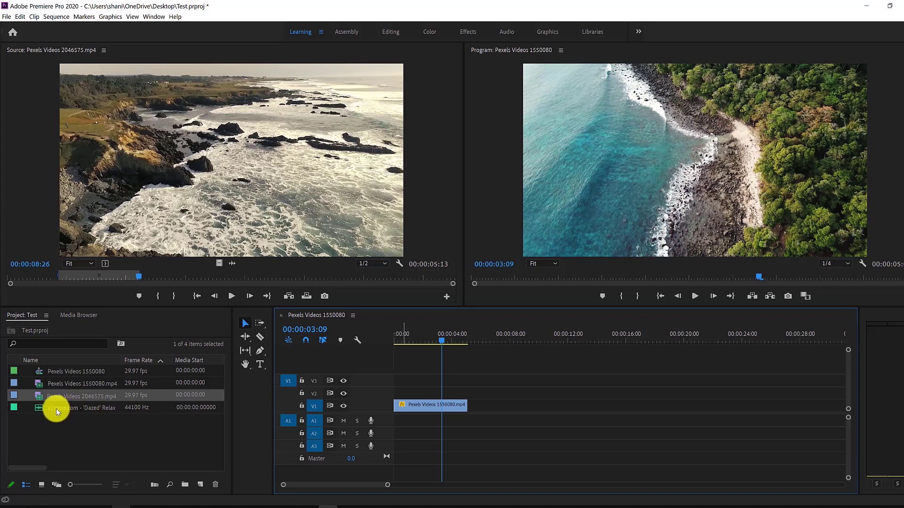
# Step: Open the 'Dazed' MP3 in the Source monitor and mark an in point at 00;00;25;11 and an out point at 00;00;59;27
pyautogui.doubleClick(69, 407)
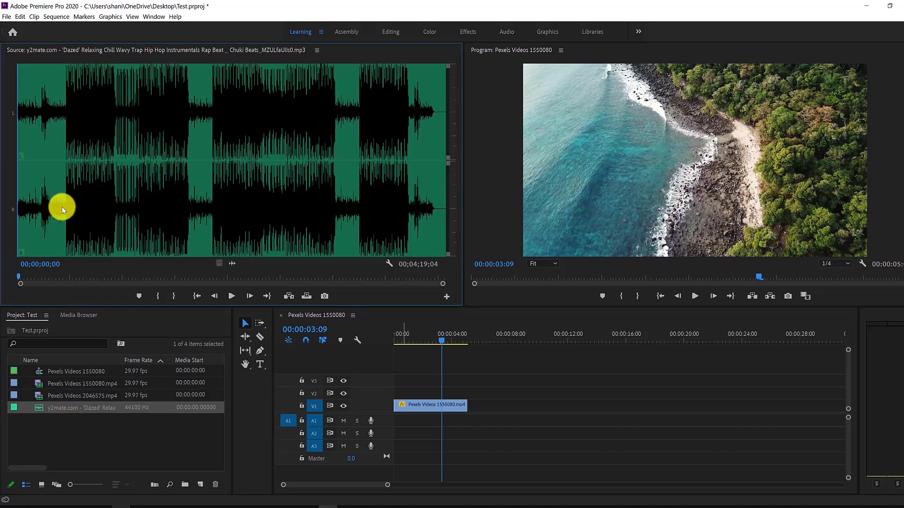
pyautogui.click(58, 86)
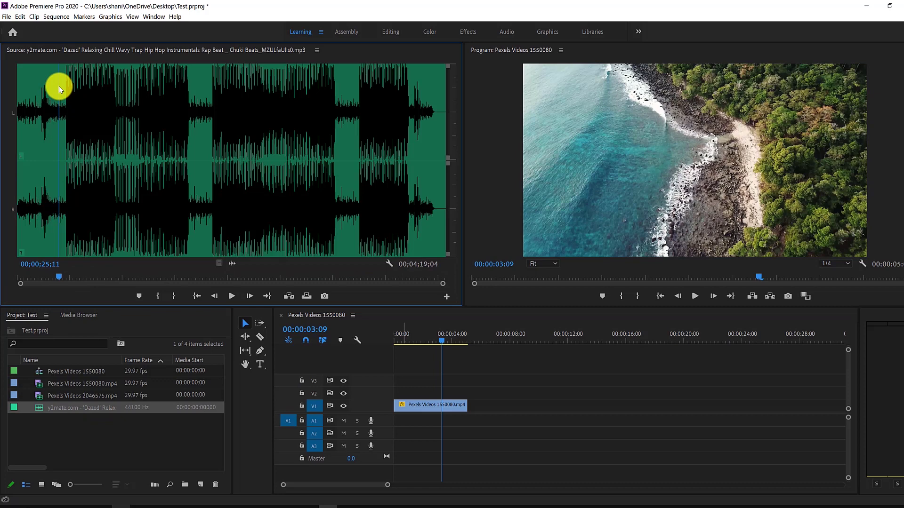
pyautogui.press('i')
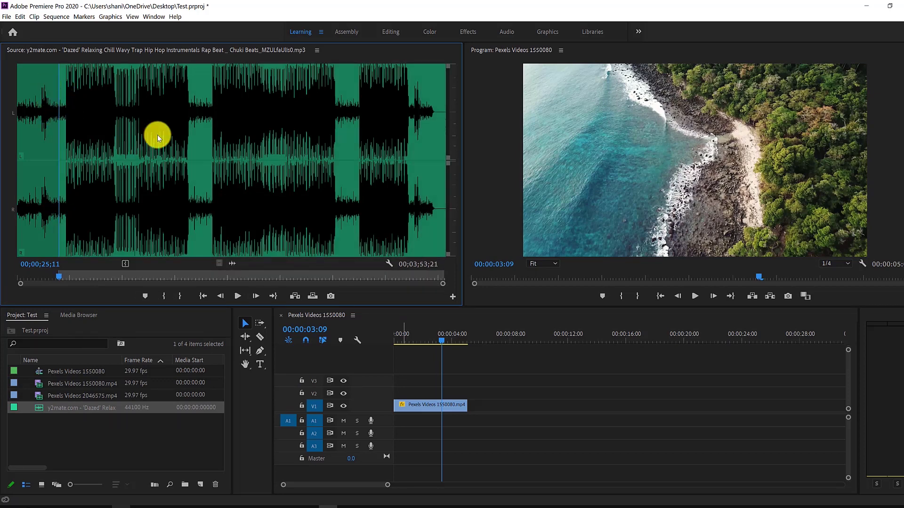
pyautogui.click(117, 105)
pyautogui.press('o')
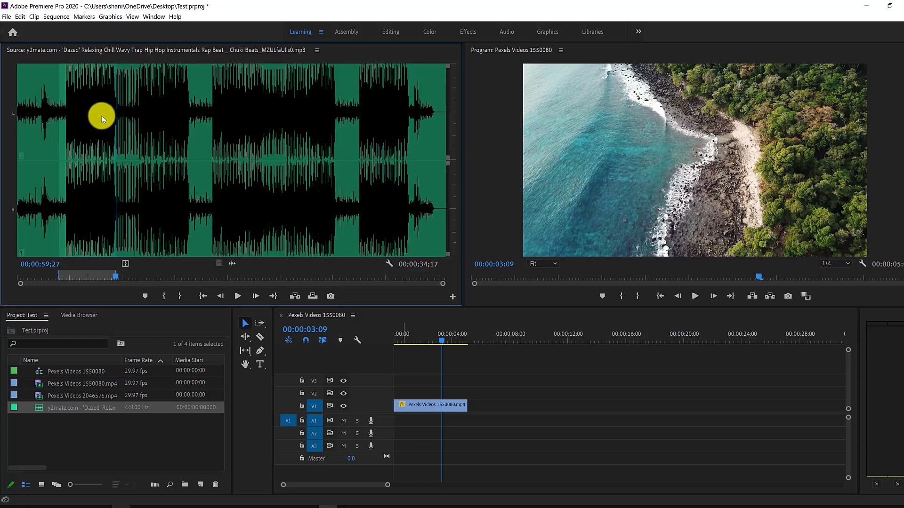
# Step: Place the marked music section on track A1 and trim off its quiet opening so the louder part begins at the sequence start
pyautogui.click(97, 181)
pyautogui.moveTo(232, 263); pyautogui.dragTo(395, 419)
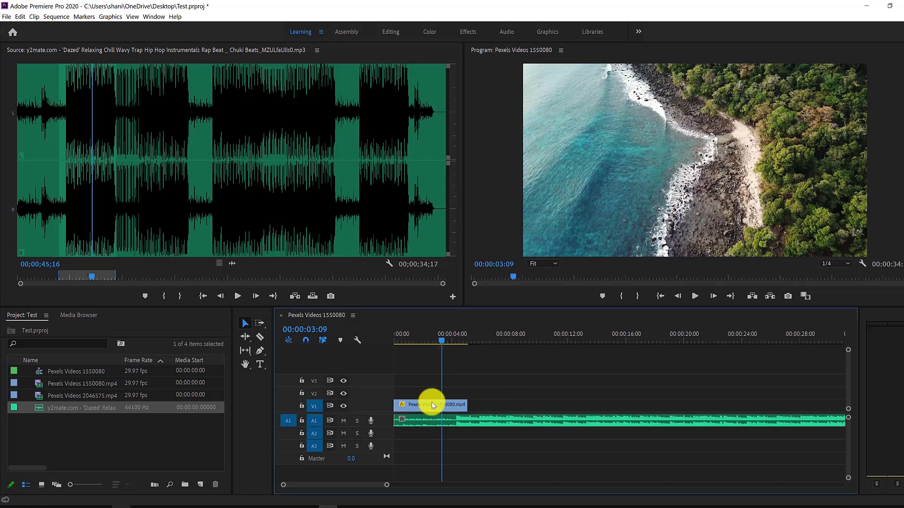
pyautogui.moveTo(402, 422)
pyautogui.mouseDown()
pyautogui.moveTo(467, 430)
pyautogui.moveTo(404, 423)
pyautogui.mouseUp()
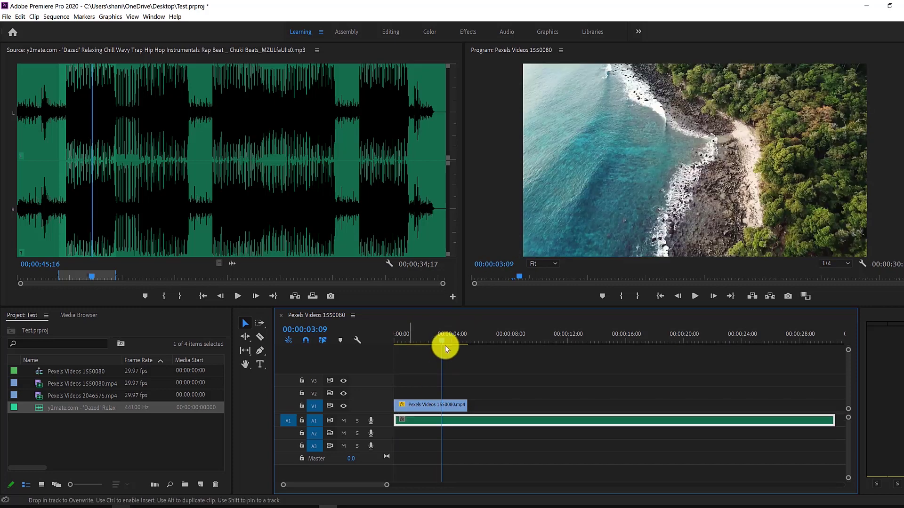
# Step: Split the music clip at 00:00:05:01, where the video clip ends, and delete the remainder
pyautogui.moveTo(440, 339); pyautogui.dragTo(466, 429)
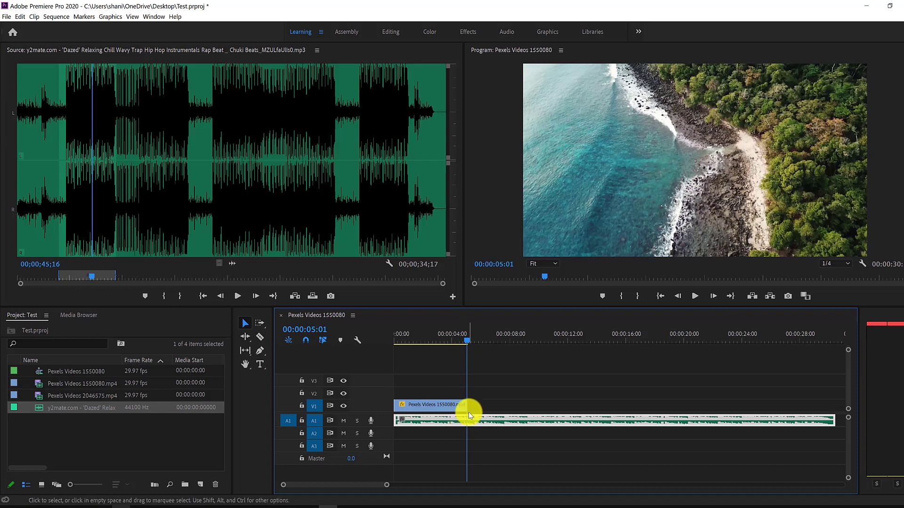
pyautogui.hotkey('ctrl', 'k')
pyautogui.click(489, 420)
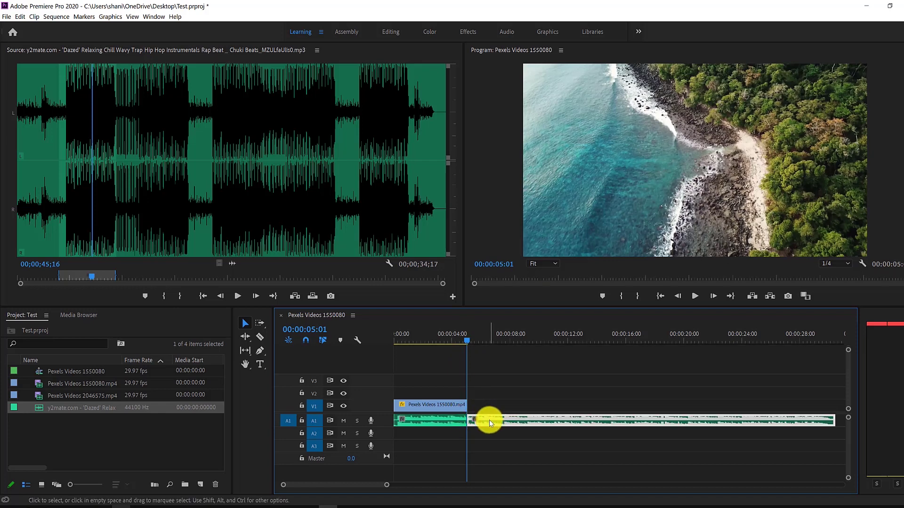
pyautogui.press('Delete')
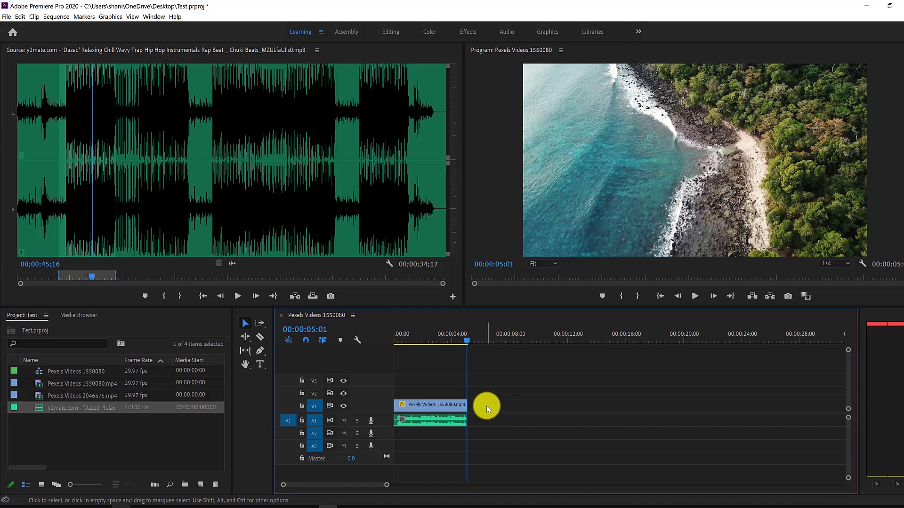
pyautogui.click(447, 406)
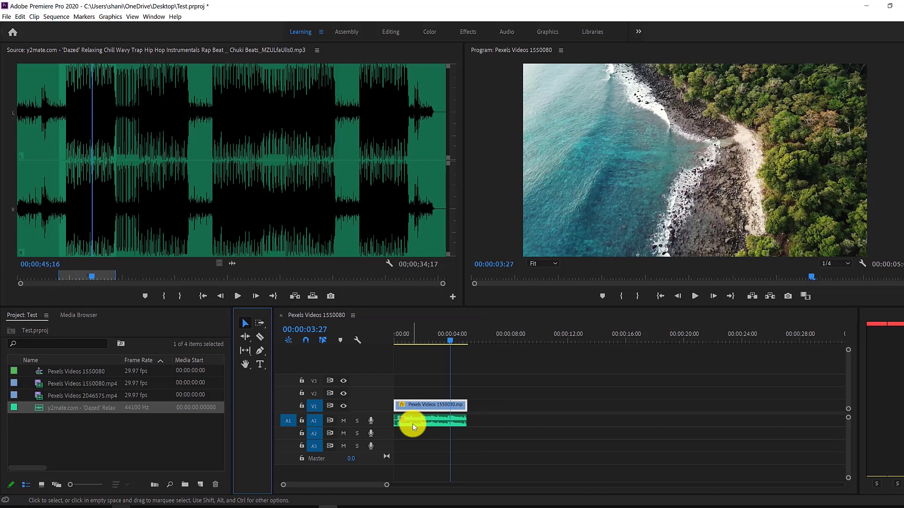
# Step: Adjust the audio gain of the music clip on track A1 by -1 dB
pyautogui.rightClick(417, 422)
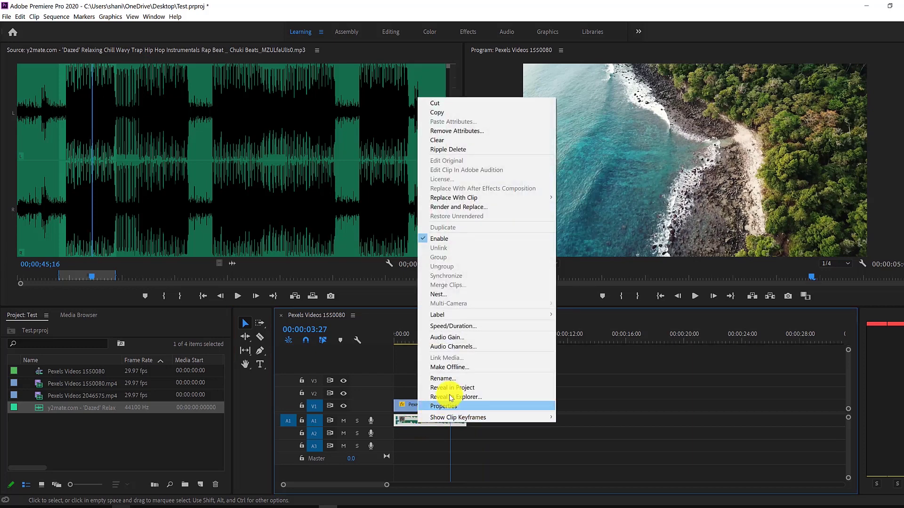
pyautogui.click(480, 338)
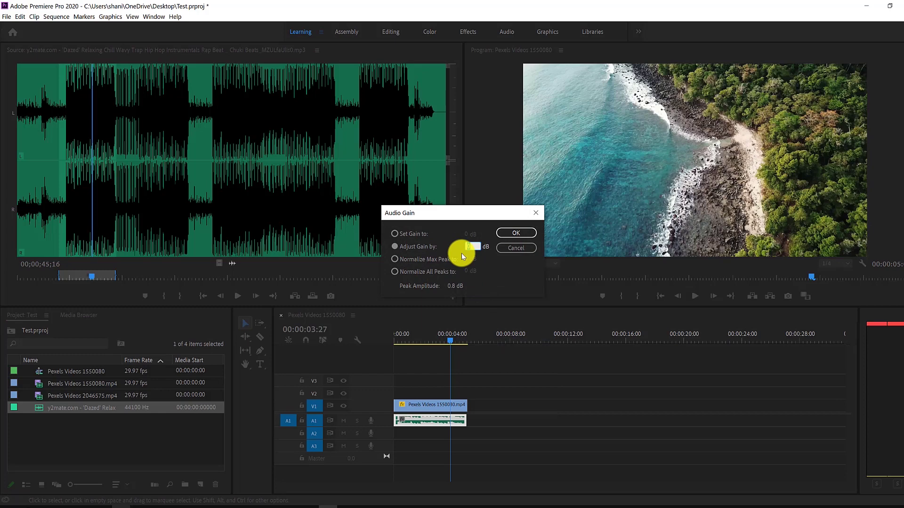
pyautogui.write('-1')
pyautogui.press('Return')
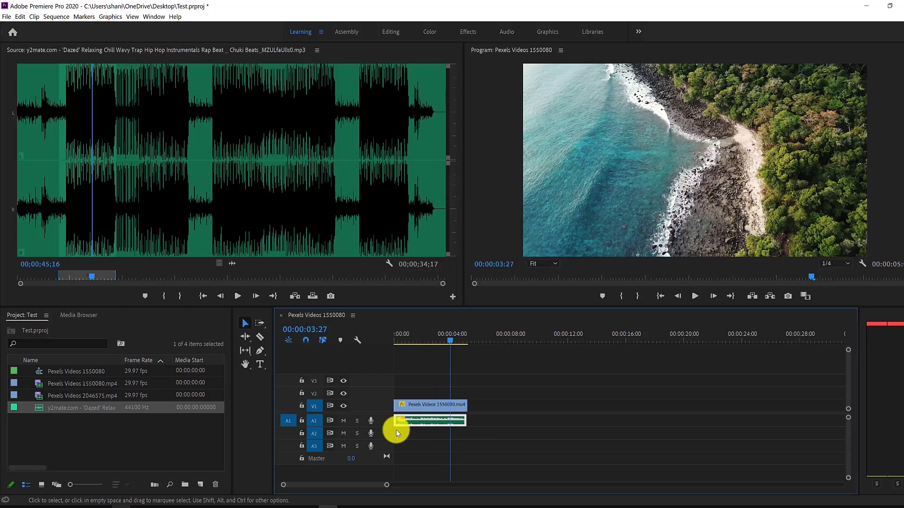
# Step: Enlarge audio track A1 and adjust the volume line of the music clip slightly
pyautogui.moveTo(385, 425); pyautogui.dragTo(384, 442)
pyautogui.scroll(6, 436, 435)
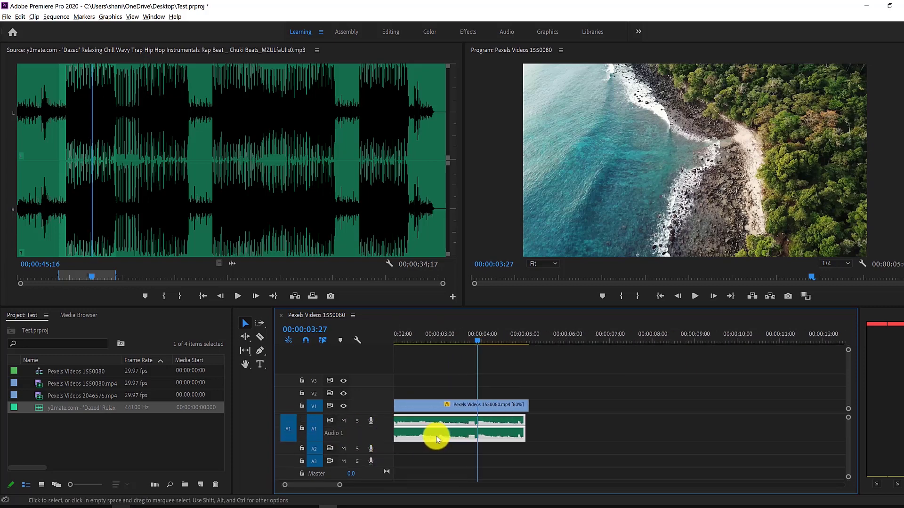
pyautogui.scroll(2, 436, 436)
pyautogui.moveTo(470, 425)
pyautogui.mouseDown()
pyautogui.moveTo(474, 433)
pyautogui.moveTo(475, 419)
pyautogui.moveTo(474, 428)
pyautogui.mouseUp()
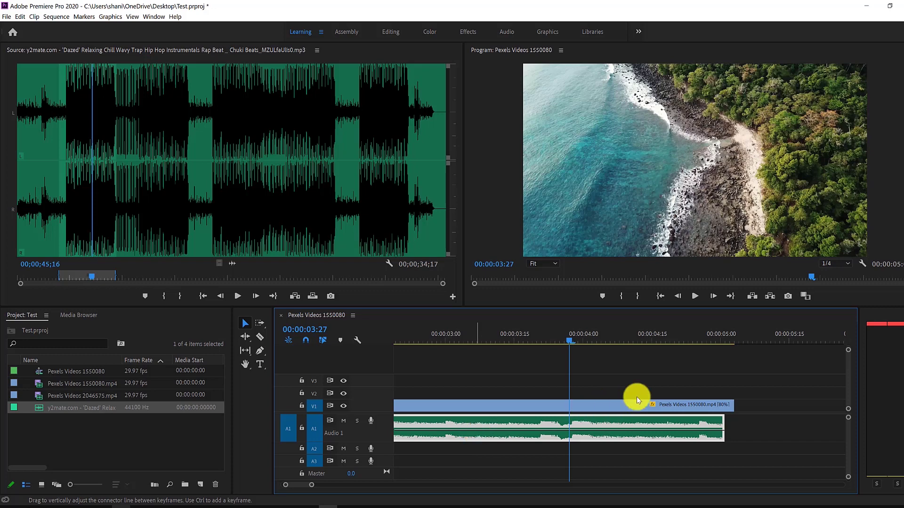
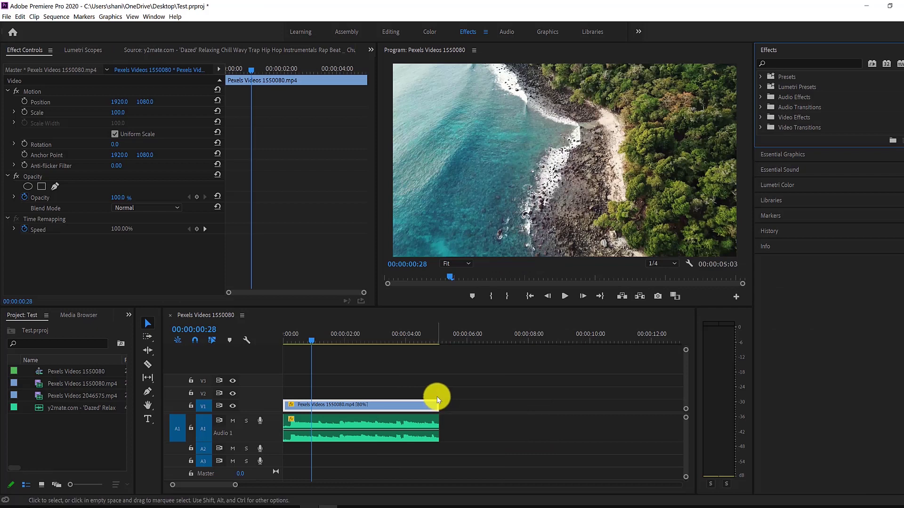
# Step: Apply the Dip to Black dissolve to the end of the video clip on V1
pyautogui.click(359, 404)
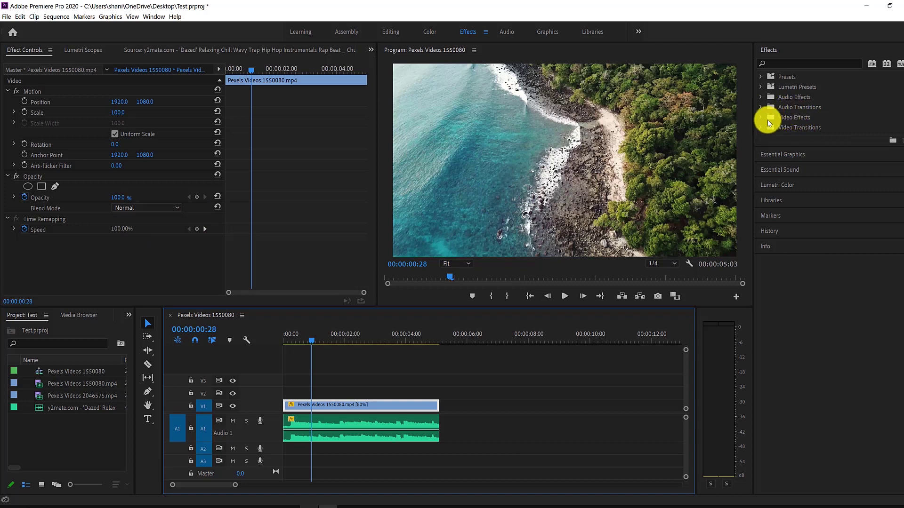
pyautogui.click(760, 126)
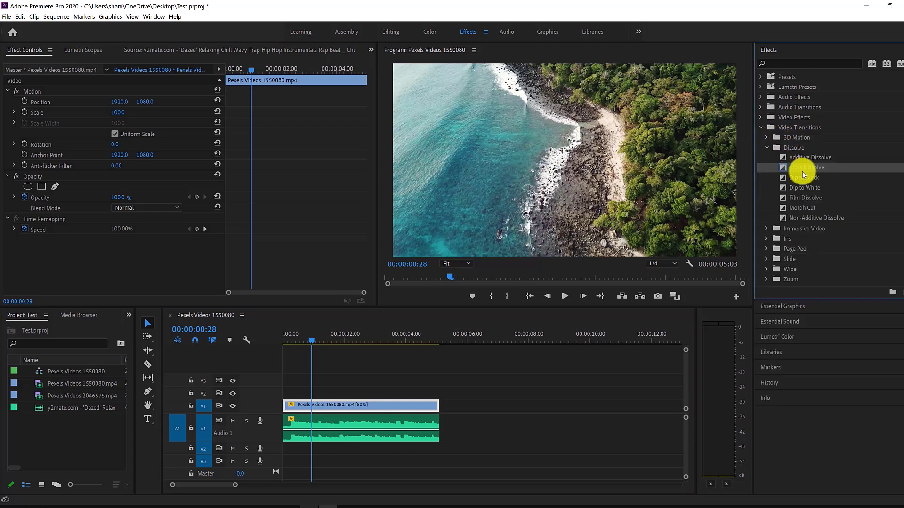
pyautogui.moveTo(804, 177); pyautogui.dragTo(433, 404)
pyautogui.moveTo(314, 342); pyautogui.dragTo(402, 381)
# Step: Shorten the Dip to Black transition to a duration of 00:00:00:15
pyautogui.click(415, 404)
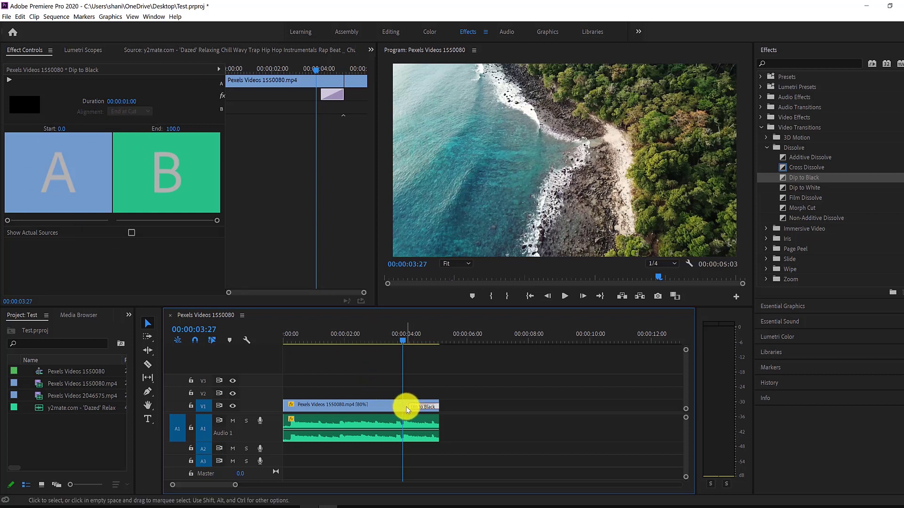
pyautogui.moveTo(411, 405); pyautogui.dragTo(424, 407)
pyautogui.moveTo(400, 342)
pyautogui.mouseDown()
pyautogui.moveTo(436, 351)
pyautogui.moveTo(392, 352)
pyautogui.mouseUp()
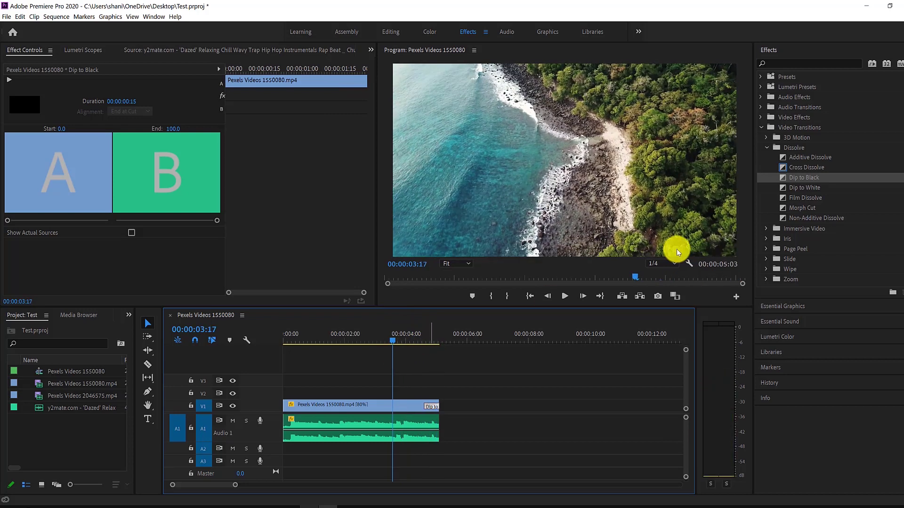
# Step: Apply the Camera Blur effect from Blur & Sharpen to the V1 clip and set its Percent Blur to 0
pyautogui.click(761, 118)
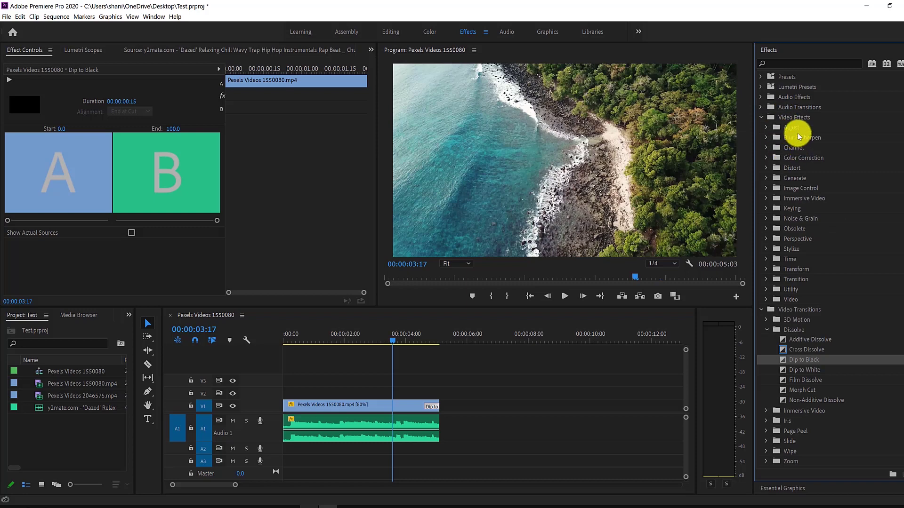
pyautogui.click(771, 138)
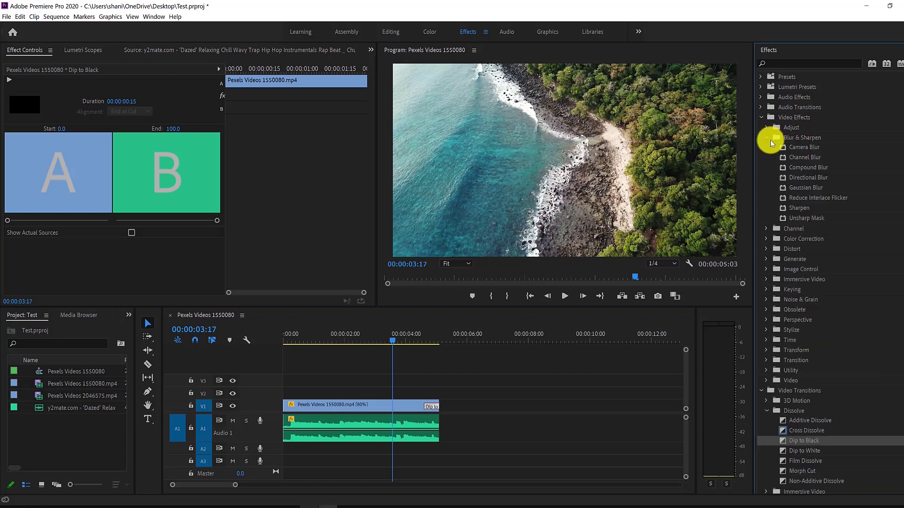
pyautogui.moveTo(812, 146); pyautogui.dragTo(392, 409)
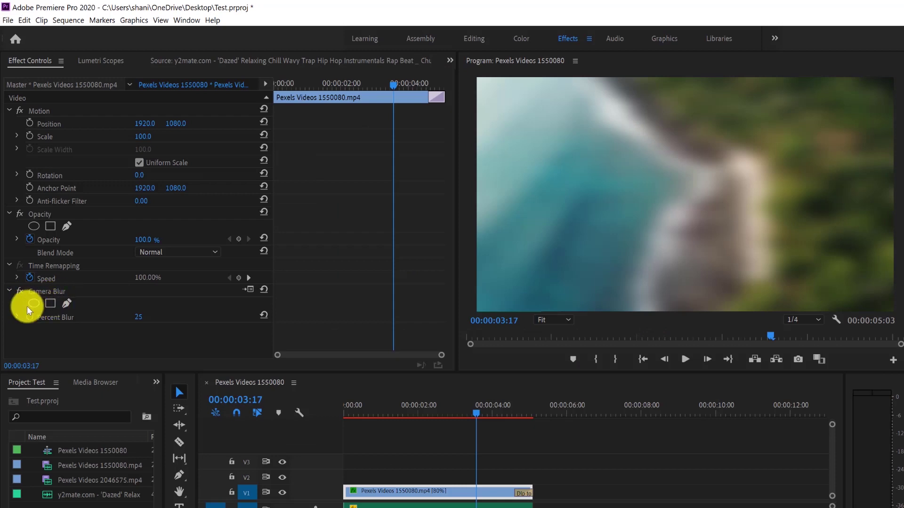
pyautogui.click(18, 317)
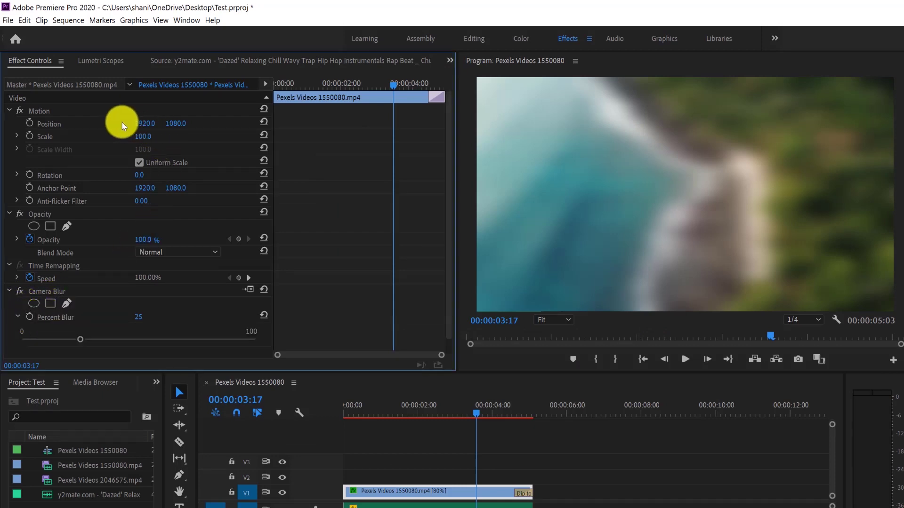
pyautogui.moveTo(80, 340); pyautogui.dragTo(7, 361)
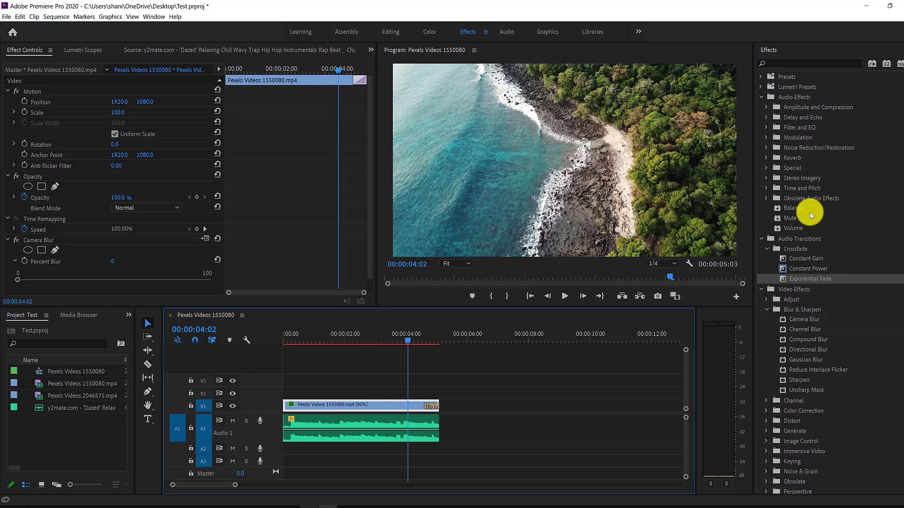
# Step: Fade out the end of the music clip on A1 with two volume keyframes, lowering the one at the clip's end
pyautogui.click(411, 337)
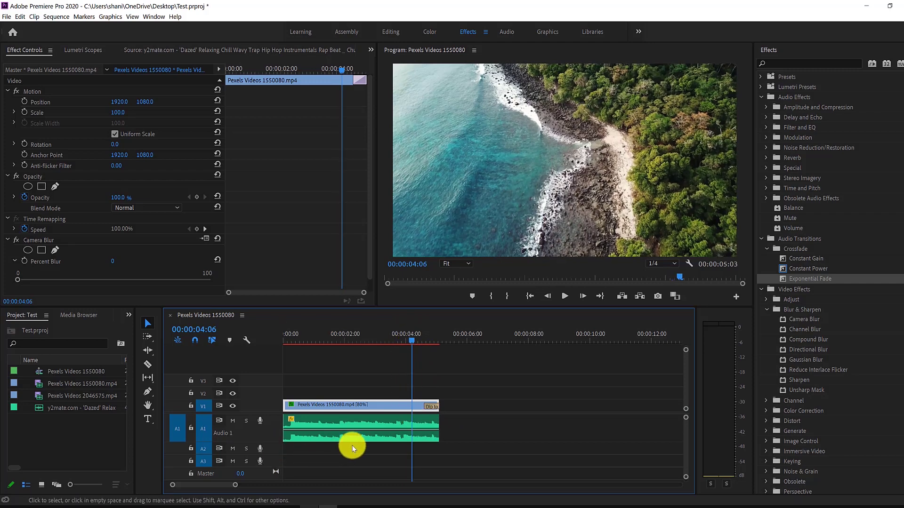
pyautogui.scroll(5, 442, 447)
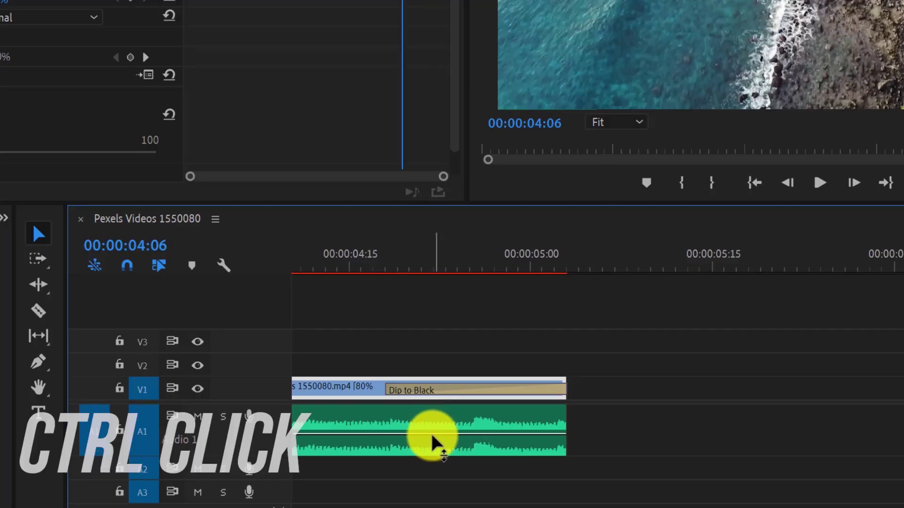
pyautogui.keyDown('ctrl'); pyautogui.click(431, 434); pyautogui.keyUp('ctrl')
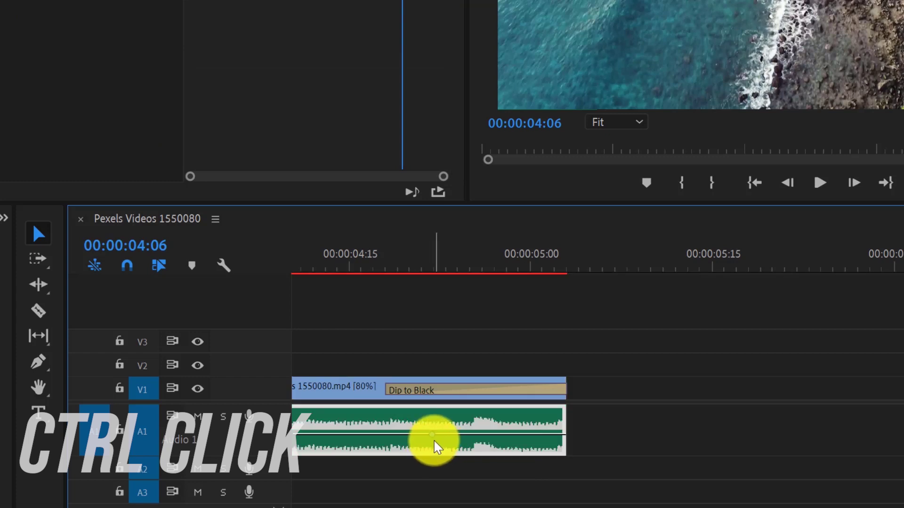
pyautogui.keyDown('ctrl'); pyautogui.click(564, 435); pyautogui.keyUp('ctrl')
pyautogui.moveTo(563, 435); pyautogui.dragTo(558, 450)
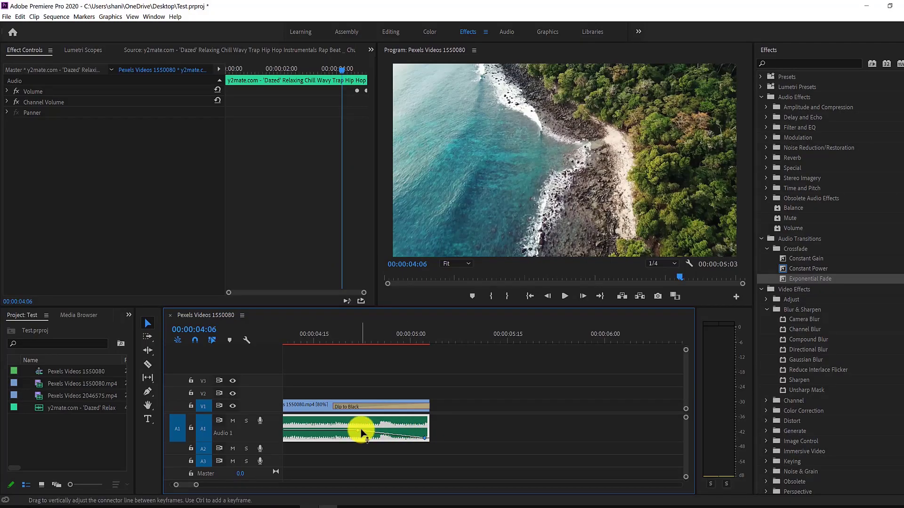
pyautogui.click(419, 440)
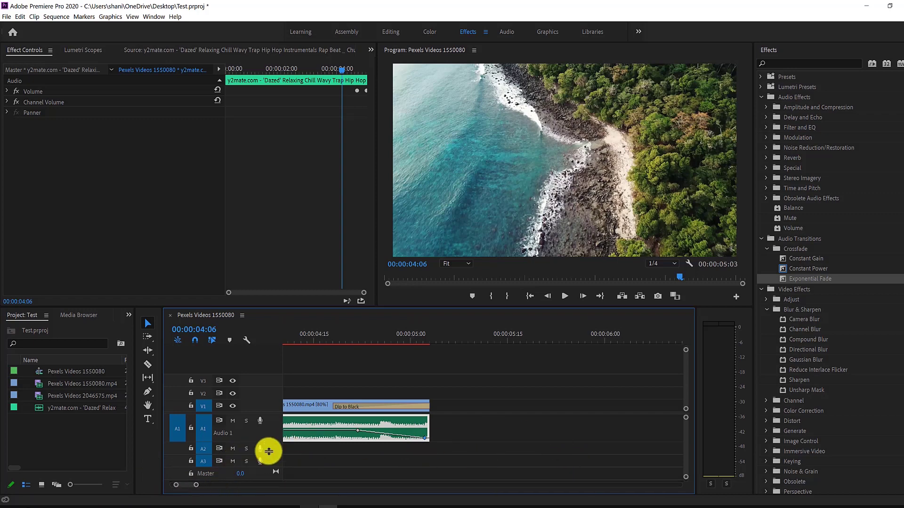
# Step: Add opacity keyframes to the V1 video clip at 00:00:00:00 and 00:00:01:00
pyautogui.moveTo(191, 487); pyautogui.dragTo(165, 487)
pyautogui.press('Home')
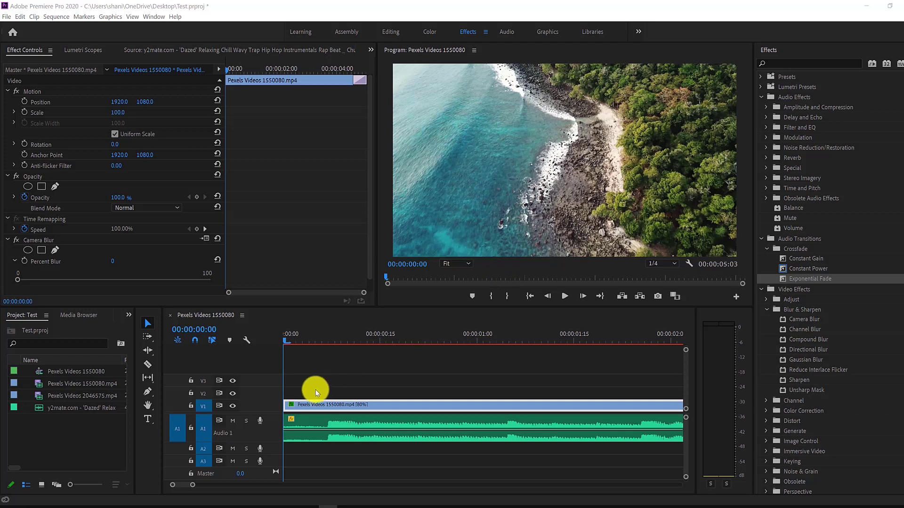
pyautogui.click(316, 404)
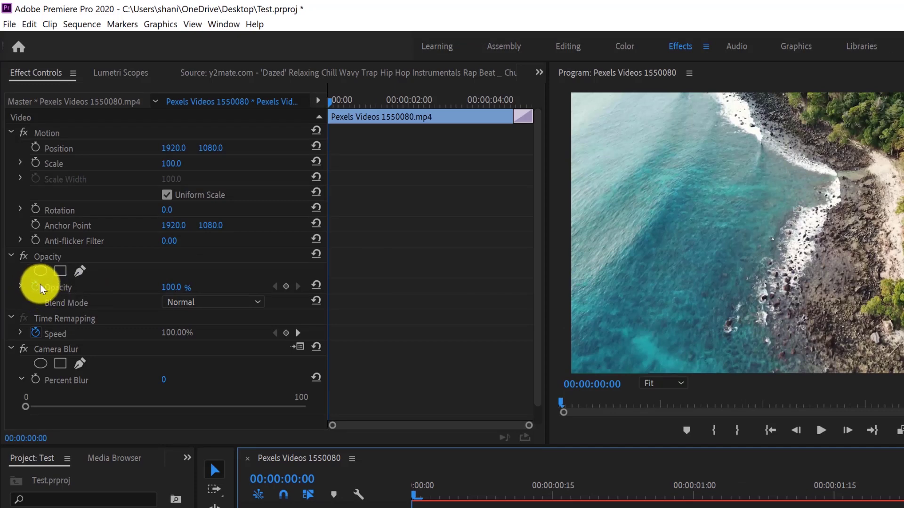
pyautogui.click(287, 288)
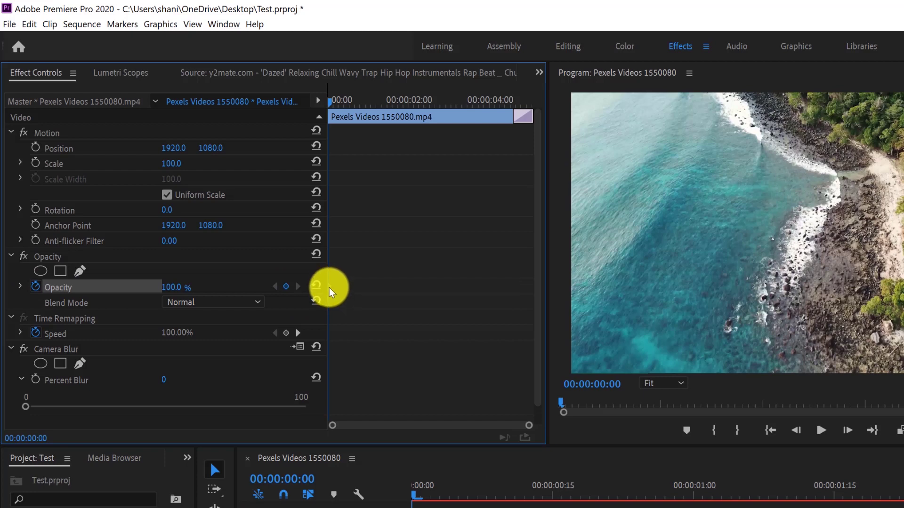
pyautogui.moveTo(414, 492); pyautogui.dragTo(695, 500)
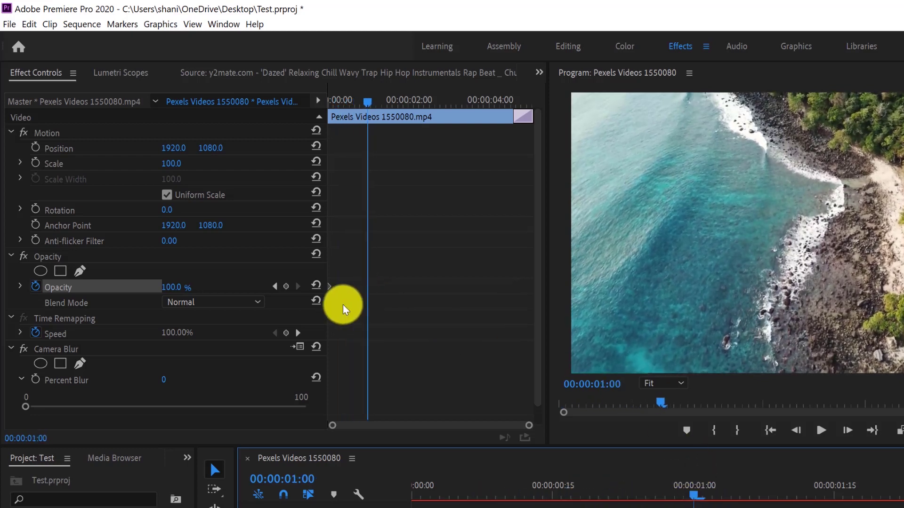
pyautogui.click(285, 287)
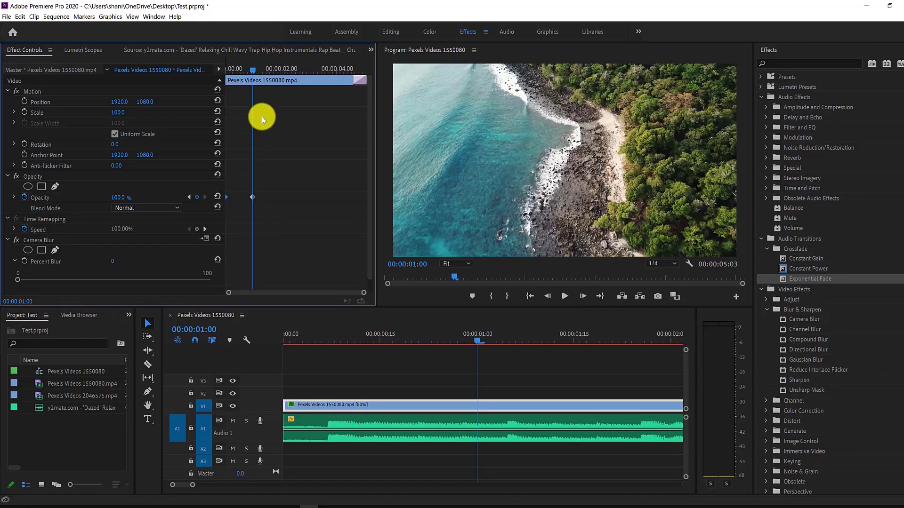
# Step: Set the opening opacity keyframe to 0% and the keyframe at 00:00:01:00 to 100% for a fade-in
pyautogui.click(115, 198)
pyautogui.write('0')
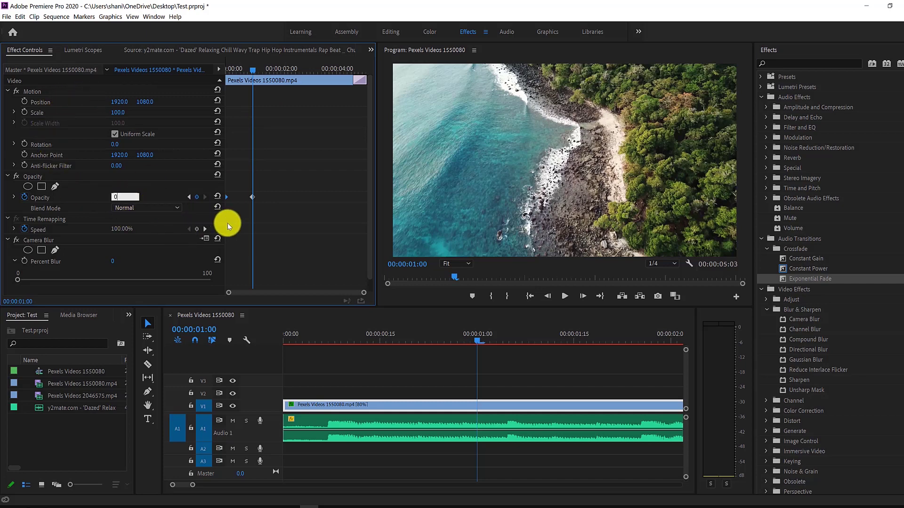
pyautogui.press('Return')
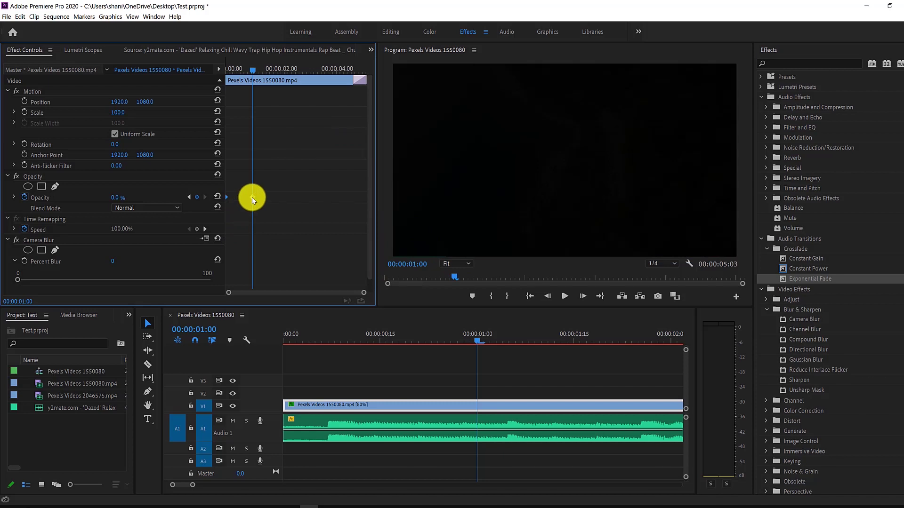
pyautogui.click(117, 198)
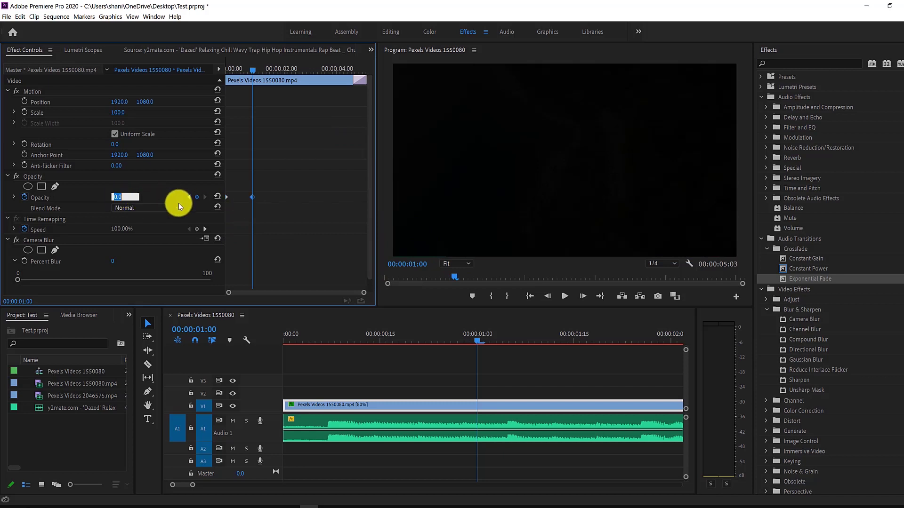
pyautogui.write('100')
pyautogui.press('Return')
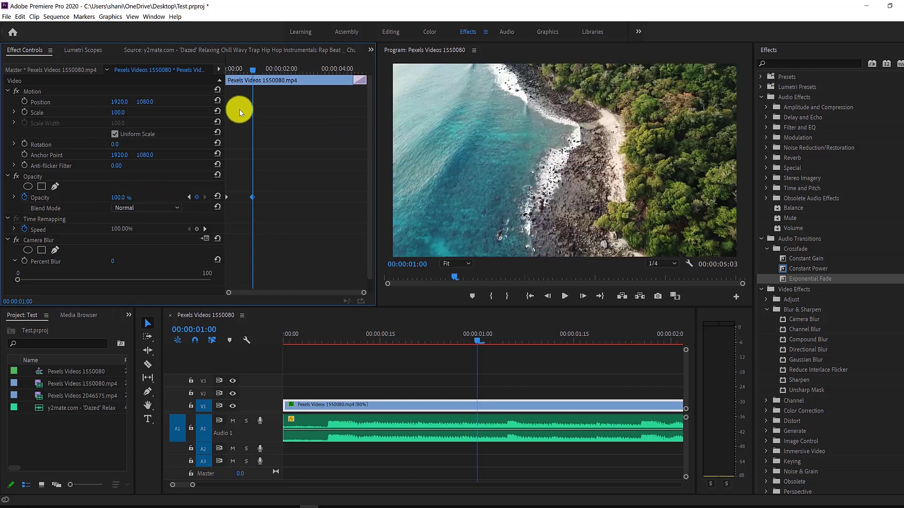
# Step: Scrub through and play the beginning of the sequence to check the opacity fade-in
pyautogui.moveTo(253, 69); pyautogui.dragTo(261, 77)
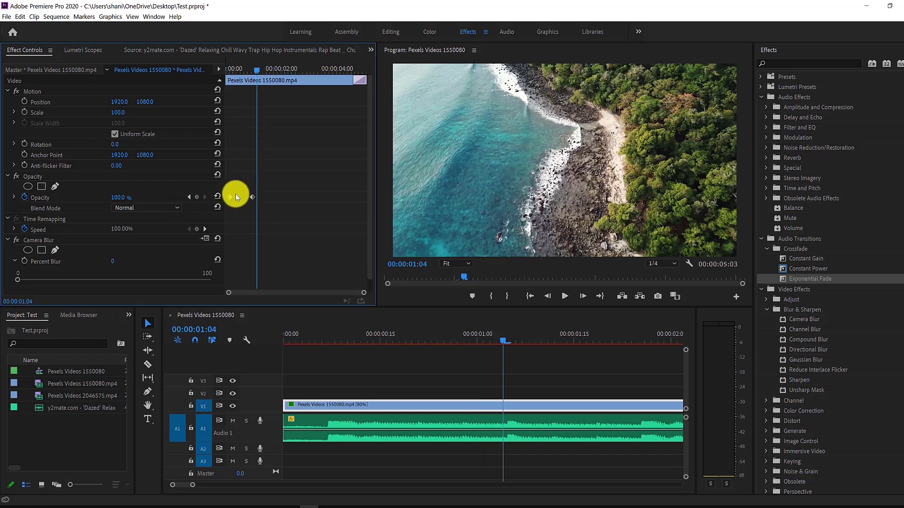
pyautogui.moveTo(261, 78); pyautogui.dragTo(227, 90)
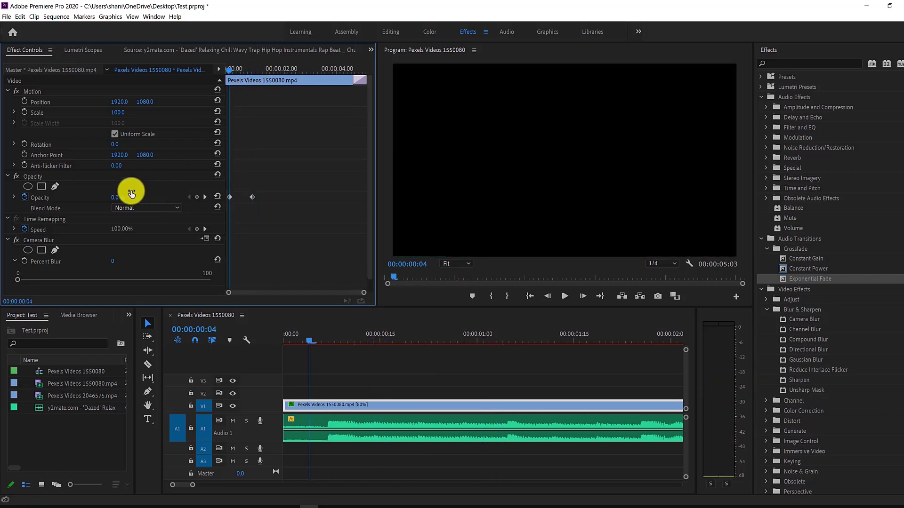
pyautogui.moveTo(232, 74); pyautogui.dragTo(251, 74)
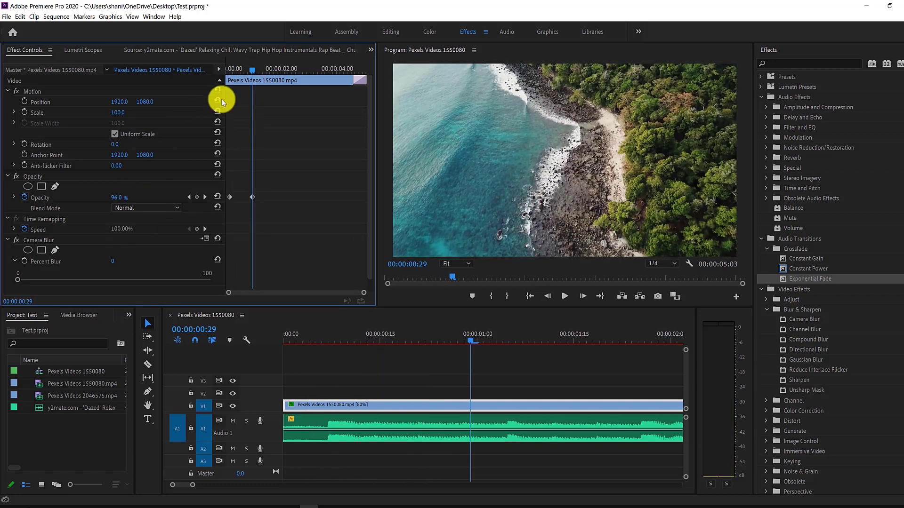
pyautogui.moveTo(250, 70); pyautogui.dragTo(274, 88)
pyautogui.press('space')
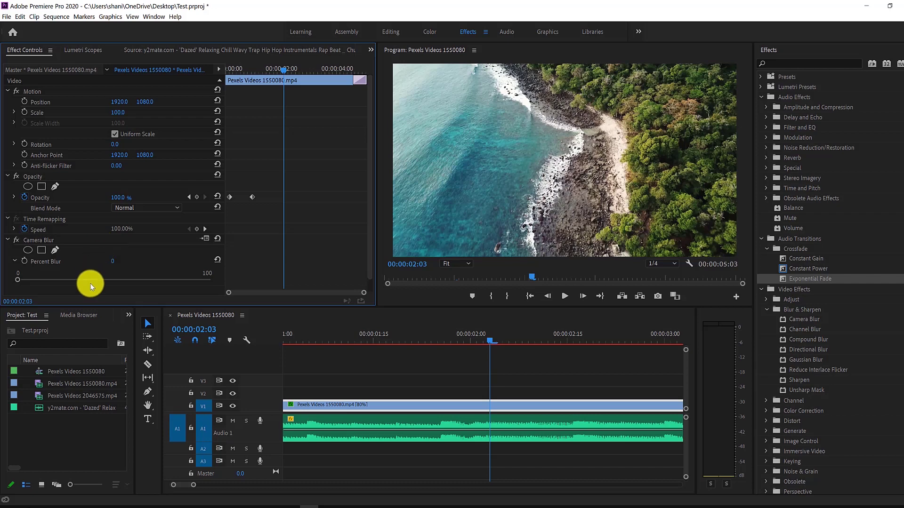
# Step: Add a text title reading "Introduction" over the water in the video at 00:00:02:03
pyautogui.click(148, 419)
pyautogui.click(480, 177)
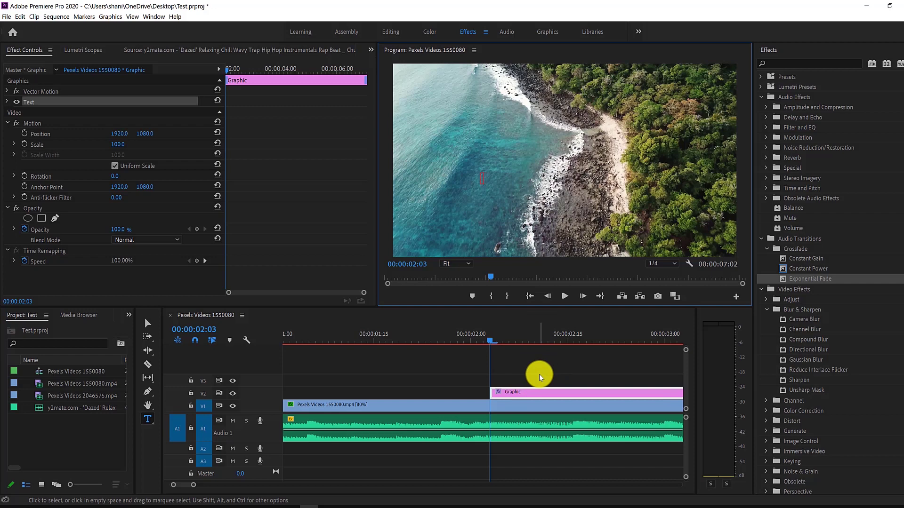
pyautogui.write('Introrduction')
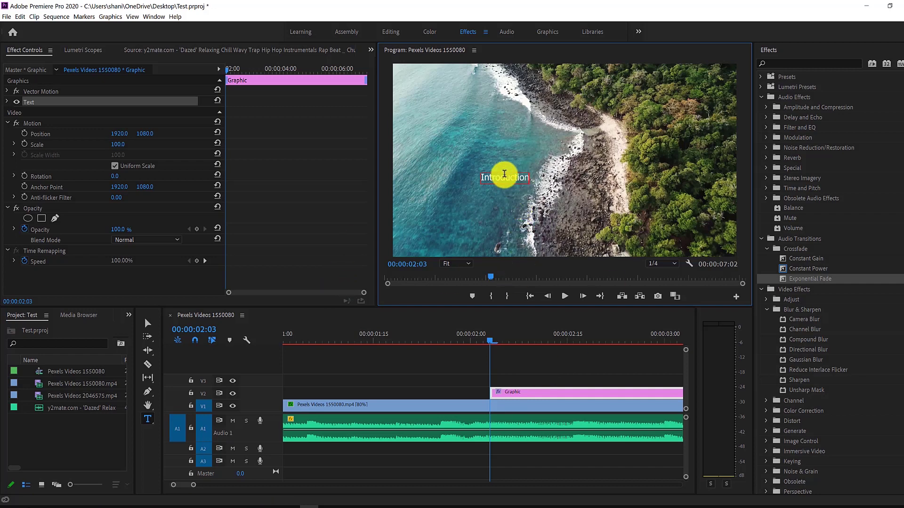
# Step: Enlarge the "Introduction" title slightly and move it onto the rocky shoreline near the middle of the frame
pyautogui.click(147, 323)
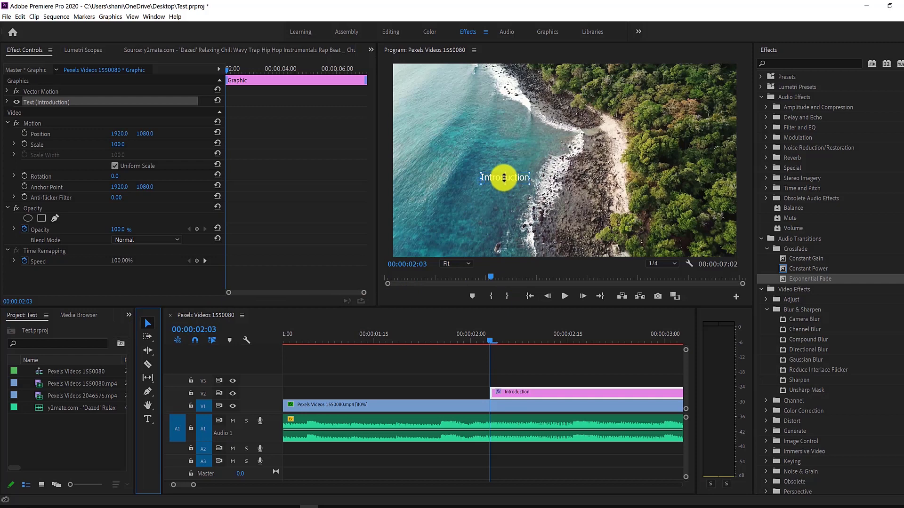
pyautogui.click(594, 230)
pyautogui.moveTo(530, 184); pyautogui.dragTo(546, 193)
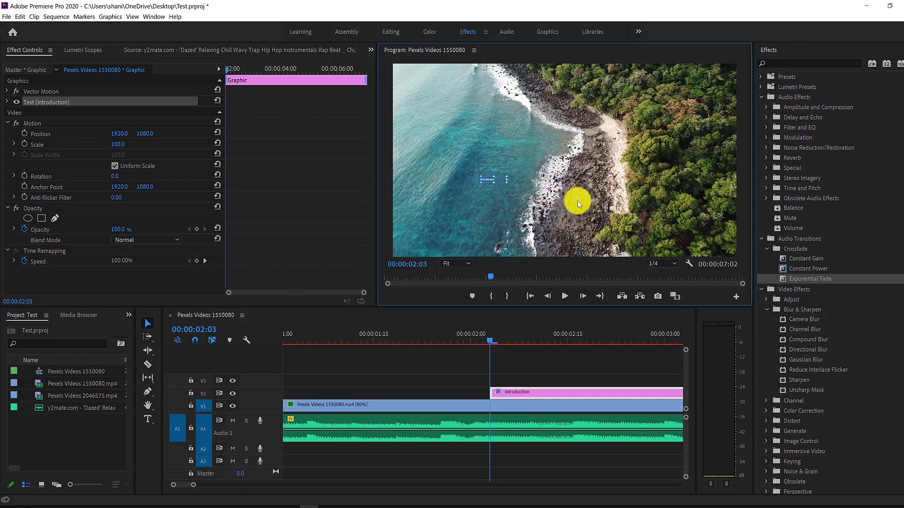
pyautogui.hotkey('ctrl', 'z')
pyautogui.hotkey('ctrl', 'z')
# Step: Fit the Introduction title clip on V2 to the full length of the V1 video clip, starting at 00:00:00:00
pyautogui.scroll(-5, 529, 394)
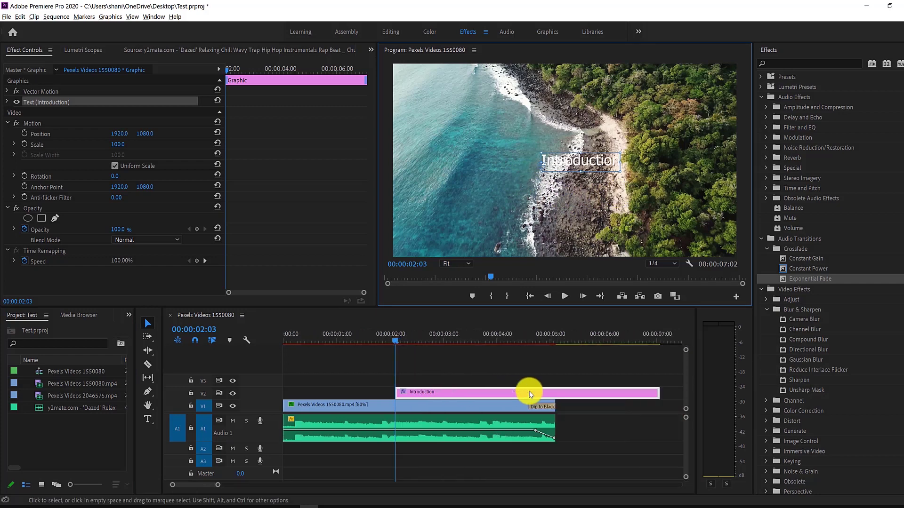
pyautogui.moveTo(508, 394); pyautogui.dragTo(288, 393)
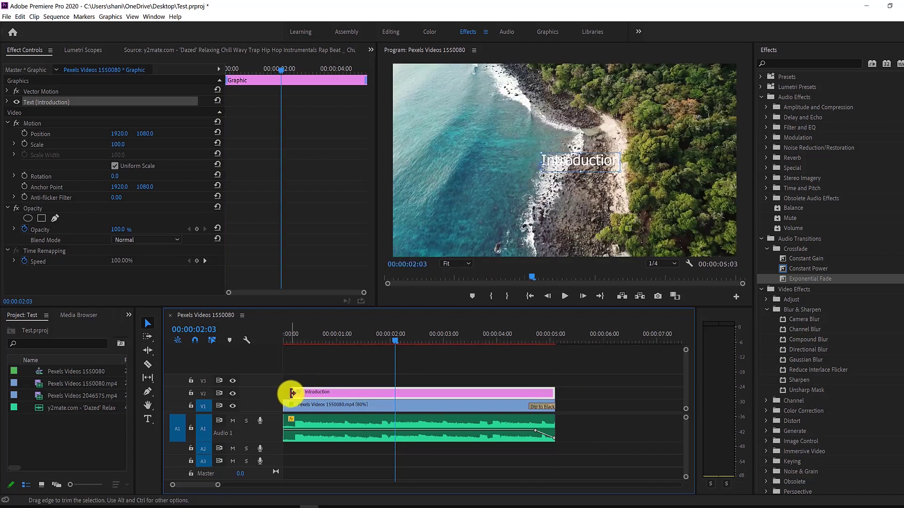
pyautogui.click(288, 393)
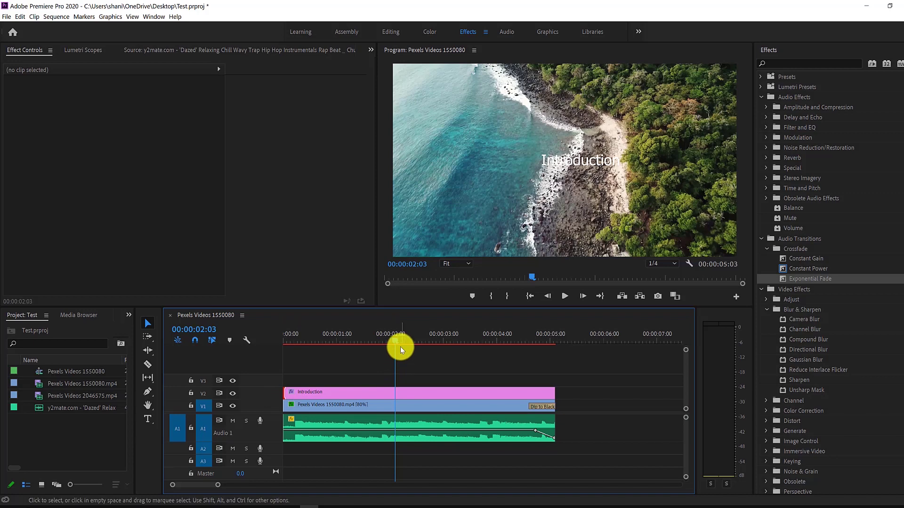
# Step: Set the Introduction title's font size to 233 and its font to Bebas Neue Pro in Bold Italic
pyautogui.click(382, 393)
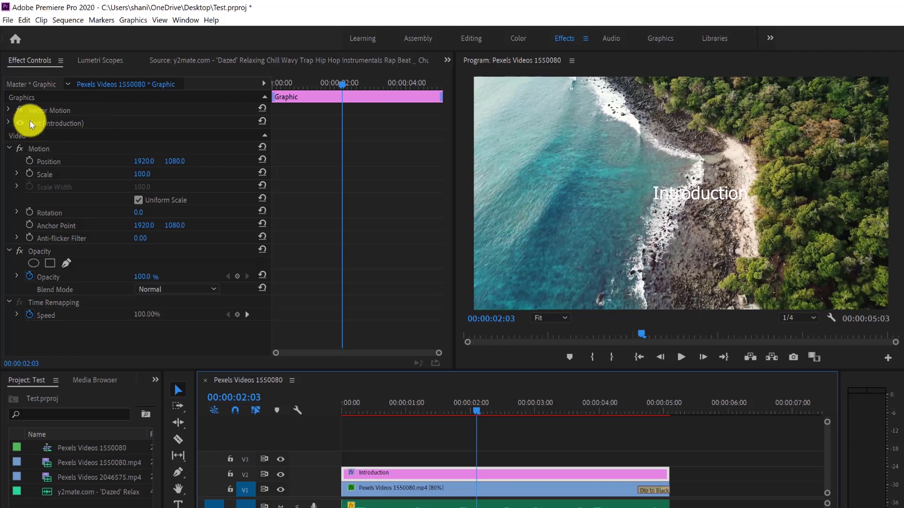
pyautogui.click(9, 123)
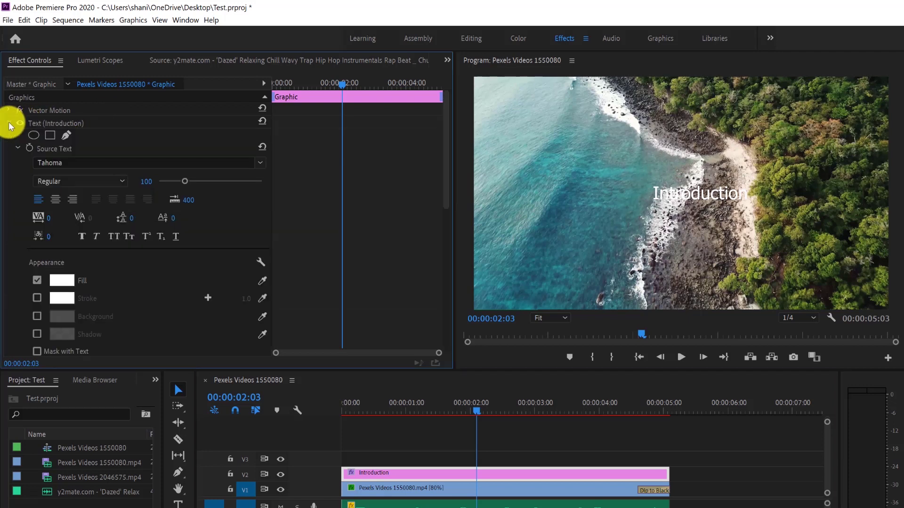
pyautogui.scroll(-1, 193, 208)
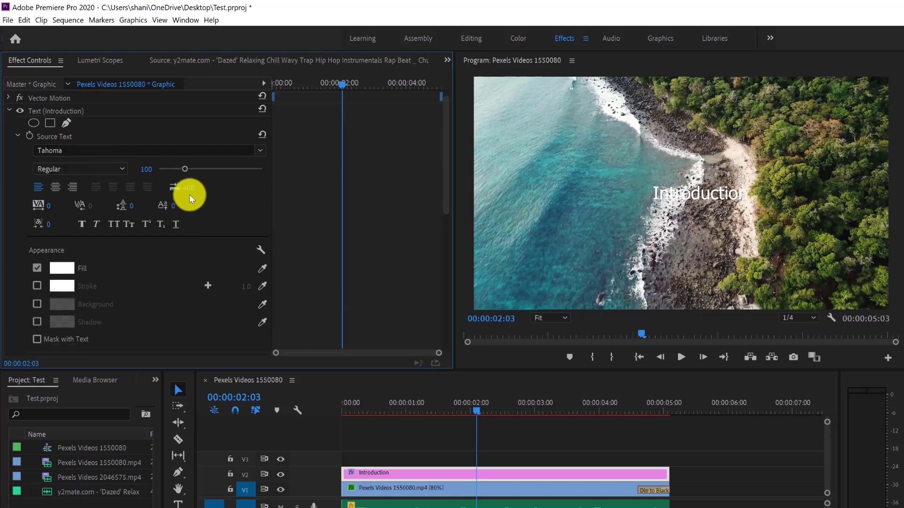
pyautogui.moveTo(185, 169); pyautogui.dragTo(219, 169)
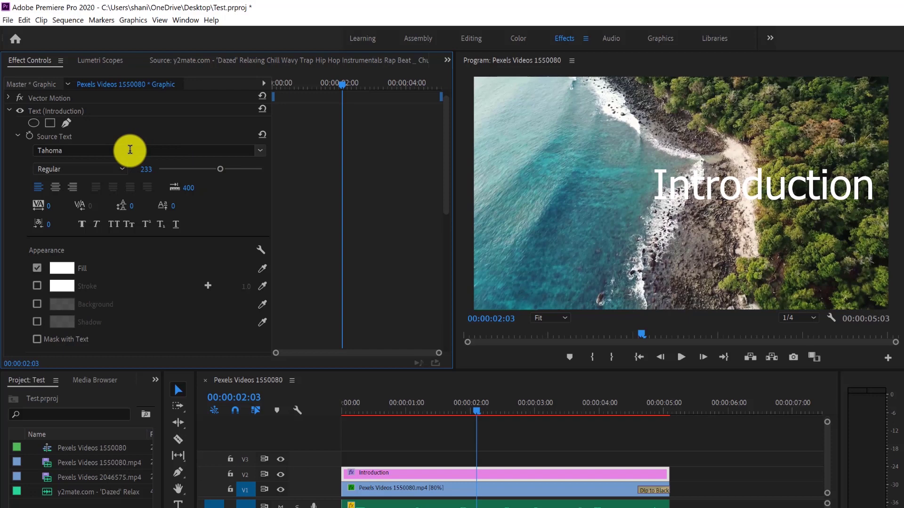
pyautogui.click(113, 150)
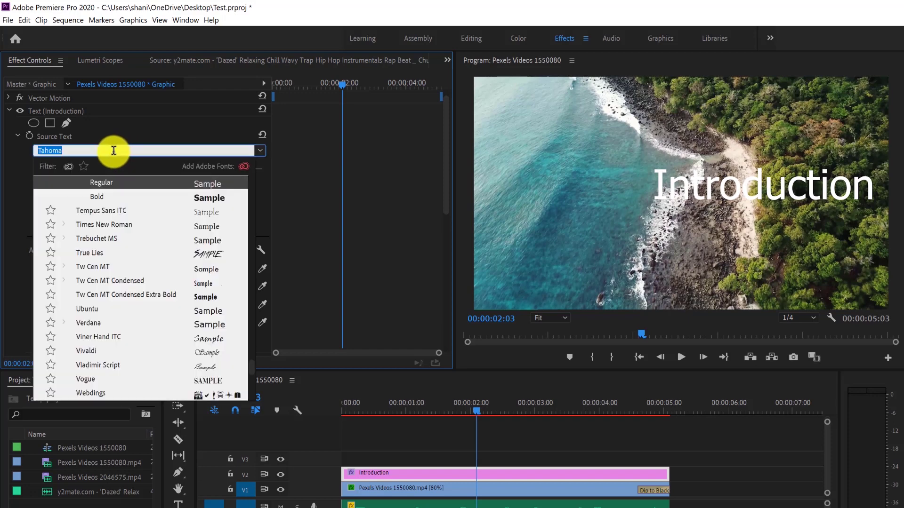
pyautogui.write('beb')
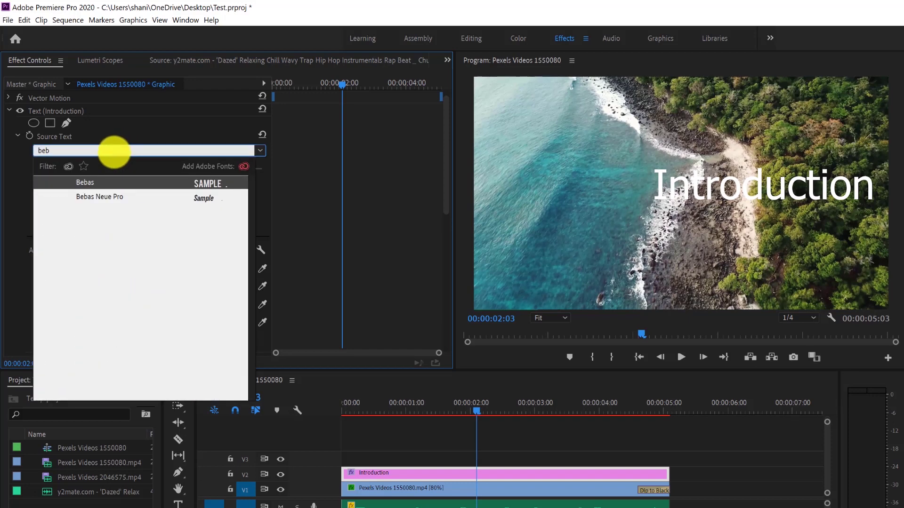
pyautogui.click(197, 200)
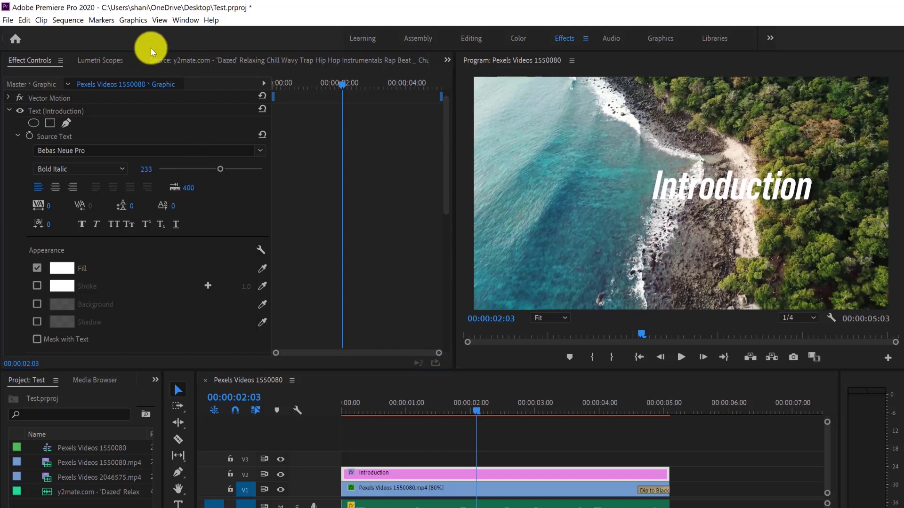
# Step: Change the Introduction title's fill colour to the grey 9F9F9F
pyautogui.click(66, 267)
pyautogui.click(528, 258)
pyautogui.moveTo(493, 253)
pyautogui.mouseDown()
pyautogui.moveTo(439, 244)
pyautogui.moveTo(397, 256)
pyautogui.moveTo(392, 329)
pyautogui.mouseUp()
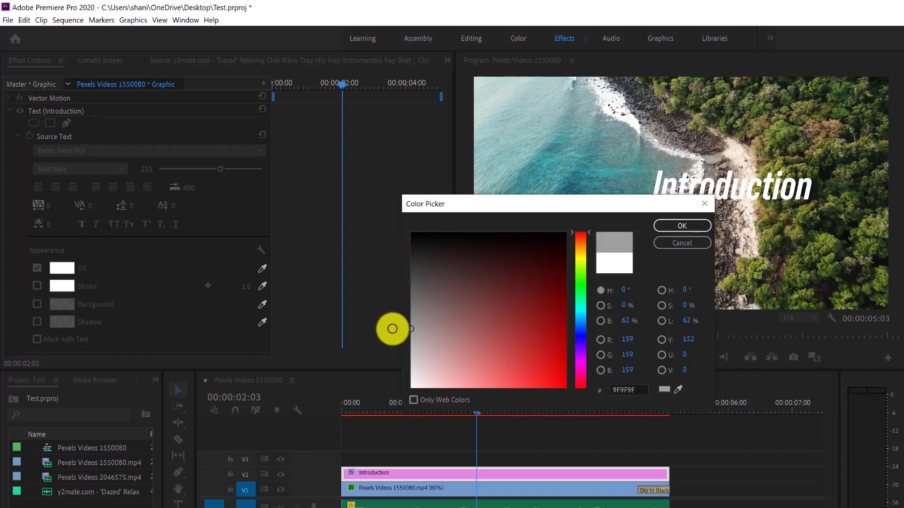
pyautogui.click(676, 226)
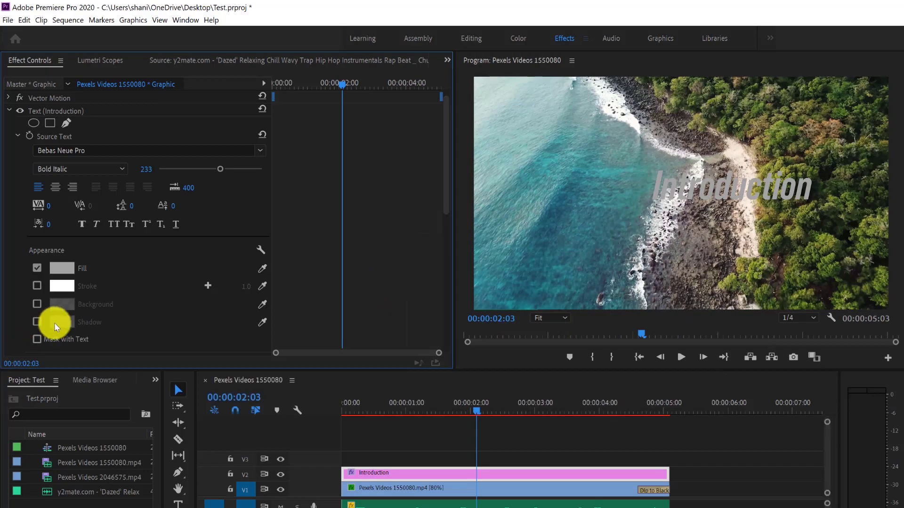
# Step: Add a black stroke to the Introduction title and set its width to 15
pyautogui.click(208, 286)
pyautogui.click(249, 286)
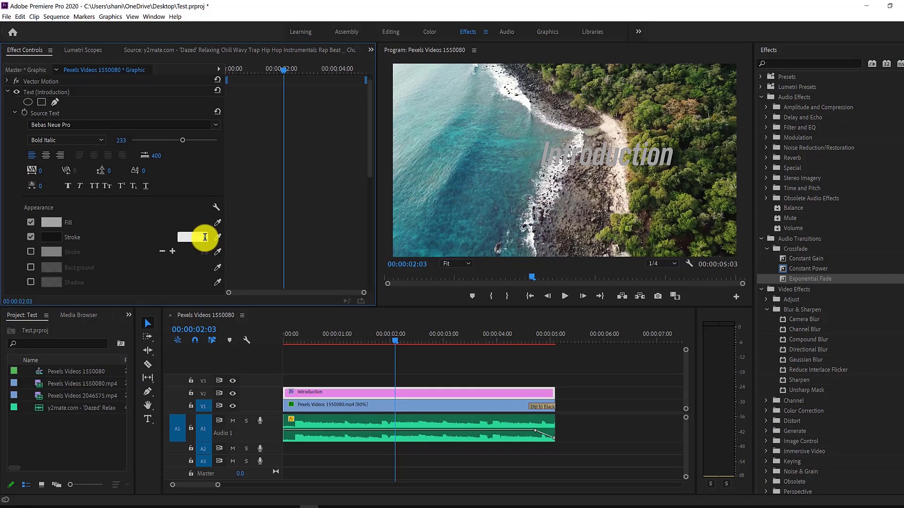
pyautogui.write('6')
pyautogui.press('Return')
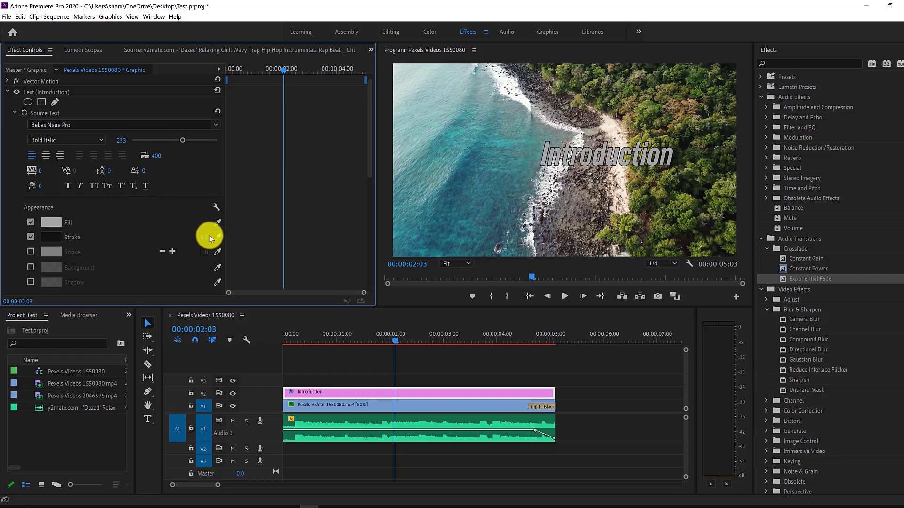
pyautogui.click(203, 237)
pyautogui.write('15')
pyautogui.press('Return')
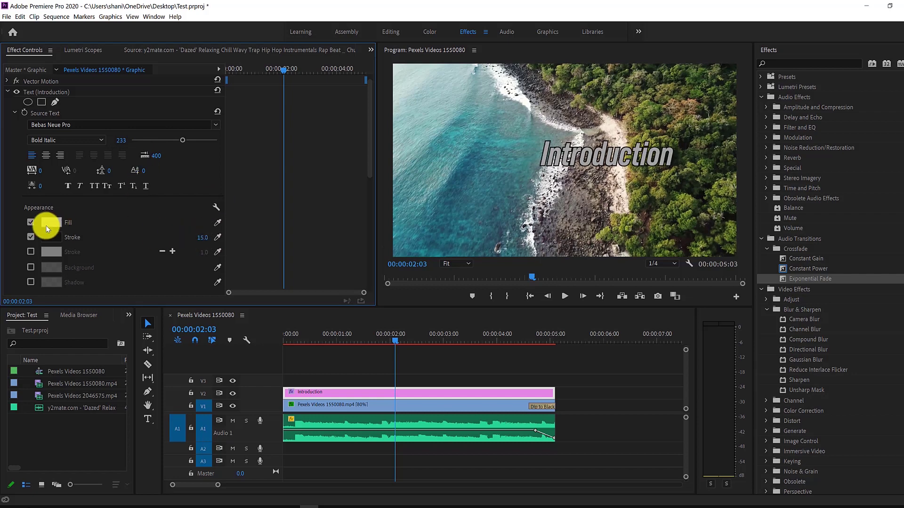
# Step: Change the Introduction title's fill colour to a very light, near-white grey
pyautogui.click(50, 223)
pyautogui.moveTo(341, 290); pyautogui.dragTo(339, 308)
pyautogui.click(562, 188)
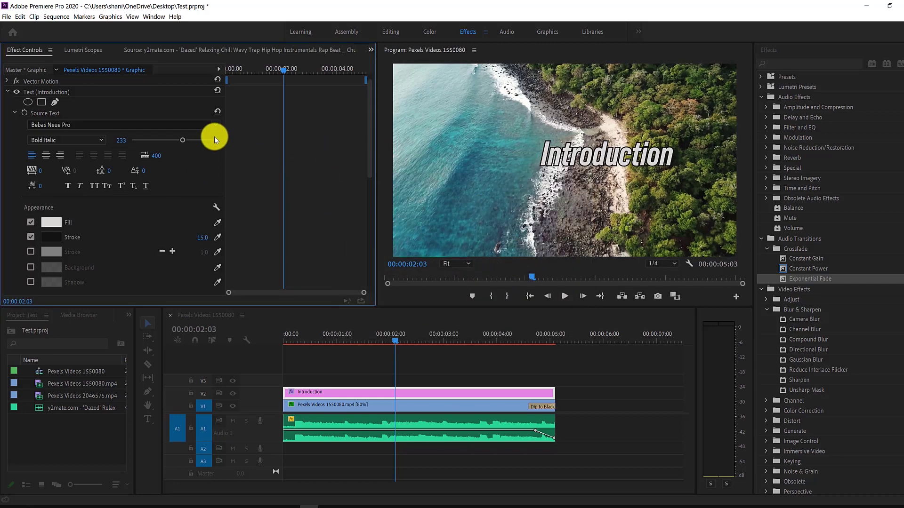
# Step: Increase the title's font size to 346 and reposition it at the centre of the frame
pyautogui.moveTo(184, 139); pyautogui.dragTo(208, 141)
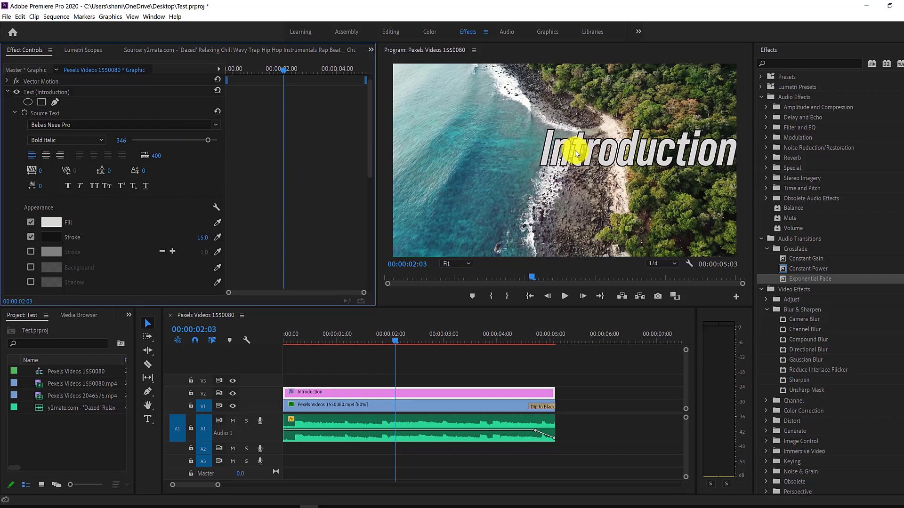
pyautogui.moveTo(668, 158); pyautogui.dragTo(610, 169)
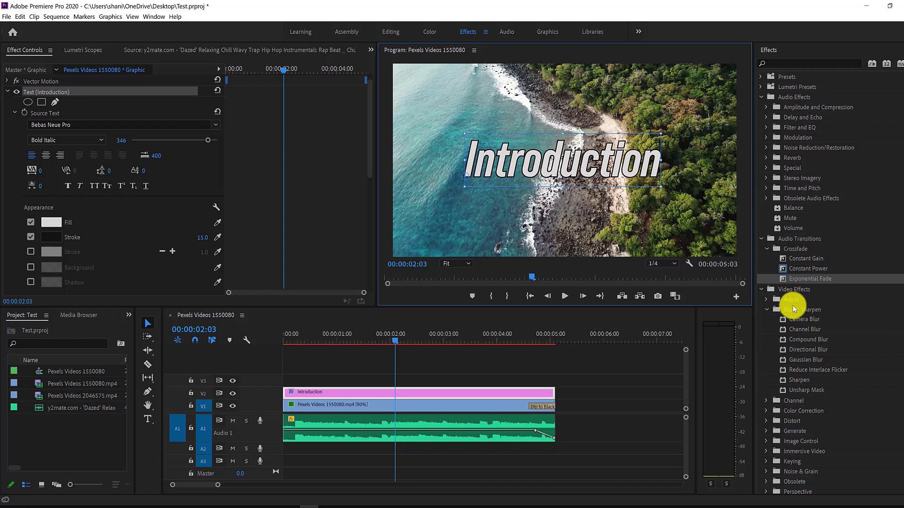
# Step: Apply Dip to Black to the end and start of the V2 title clip, shortening the opening transition to 00:00:00:15
pyautogui.scroll(-2, 796, 311)
pyautogui.scroll(-2, 815, 332)
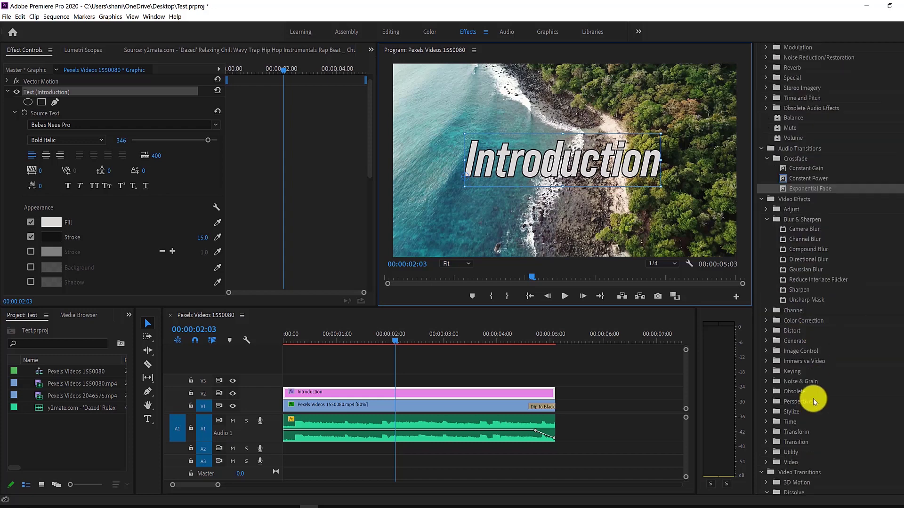
pyautogui.scroll(-2, 792, 470)
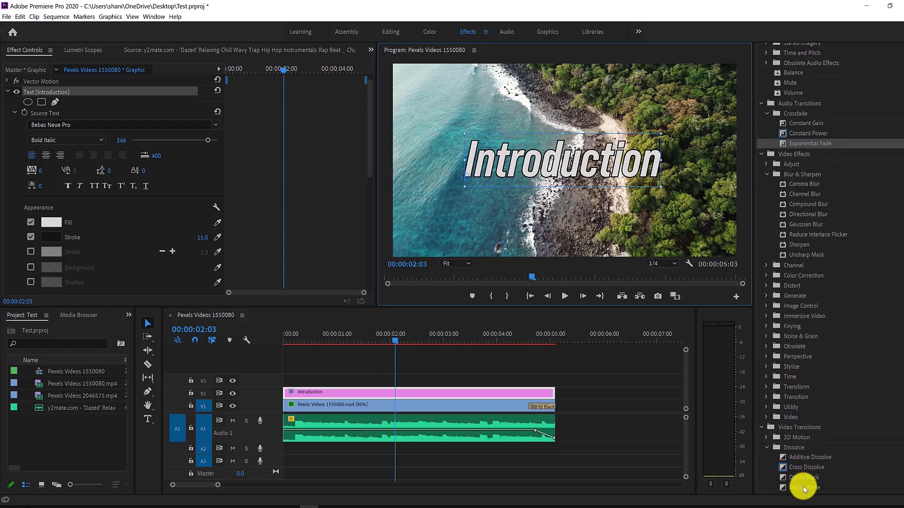
pyautogui.moveTo(801, 477); pyautogui.dragTo(301, 392)
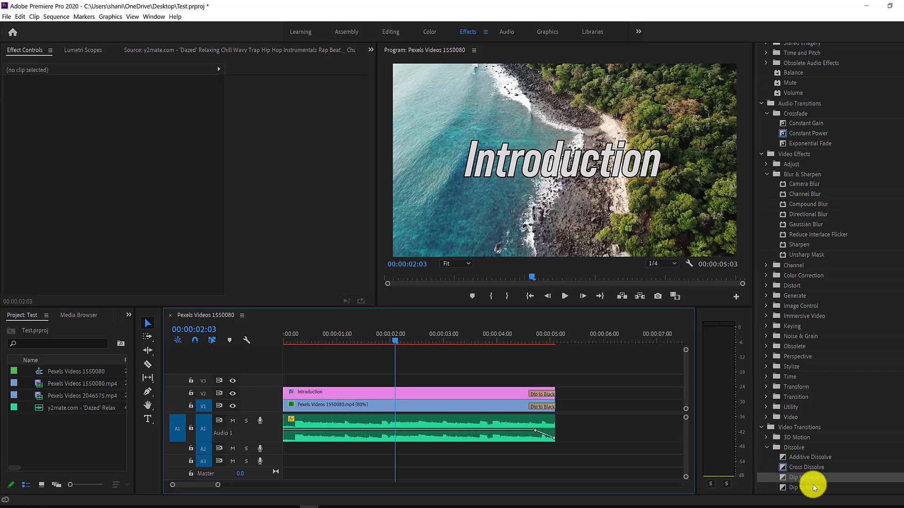
pyautogui.moveTo(814, 476); pyautogui.dragTo(301, 391)
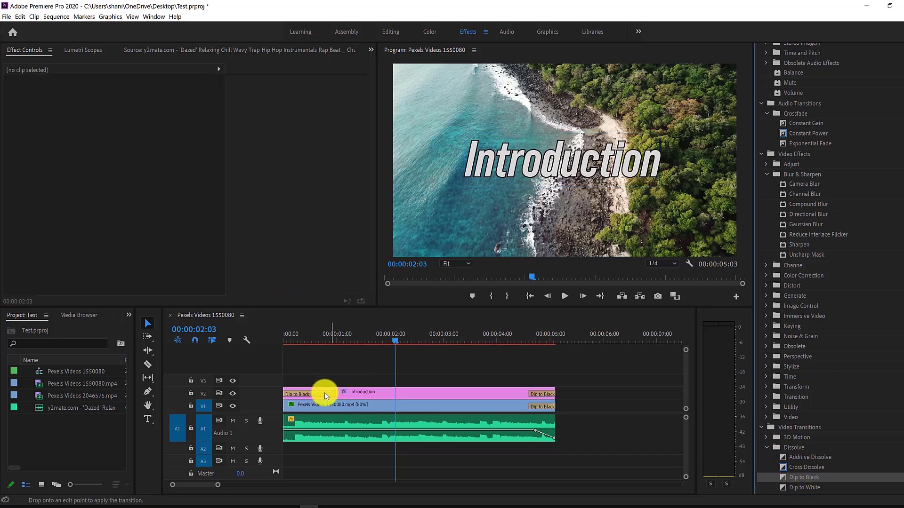
pyautogui.click(326, 397)
pyautogui.moveTo(325, 394); pyautogui.dragTo(310, 395)
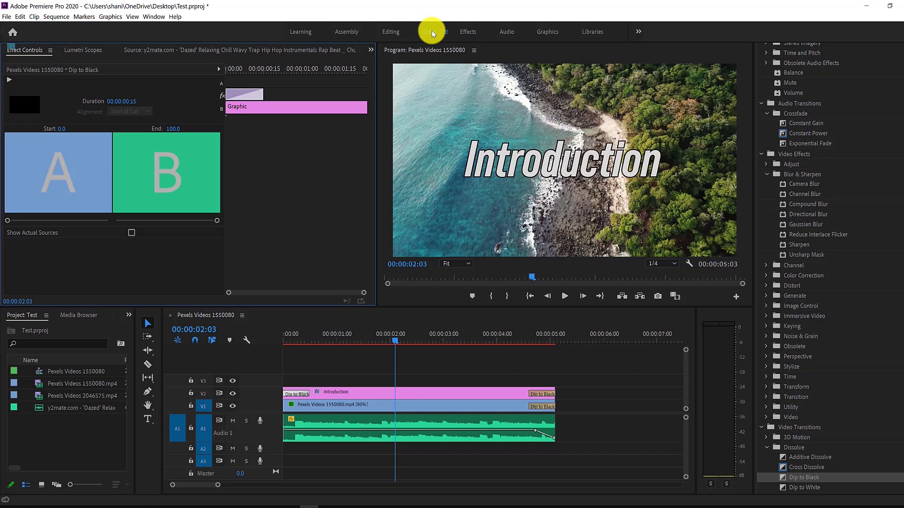
# Step: In the Color workspace, raise the V1 video clip's Lumetri contrast to about 14 and its temperature to about 29
pyautogui.hotkey('shift', '2')
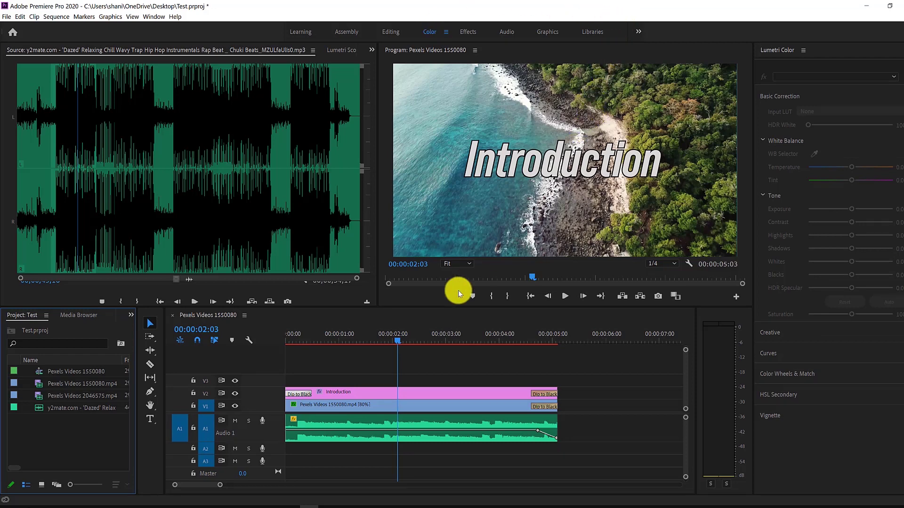
pyautogui.click(405, 406)
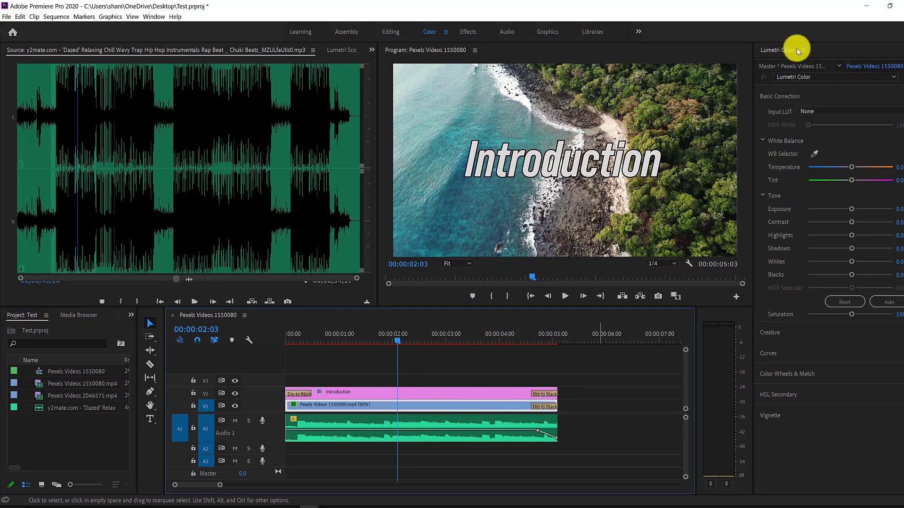
pyautogui.click(828, 329)
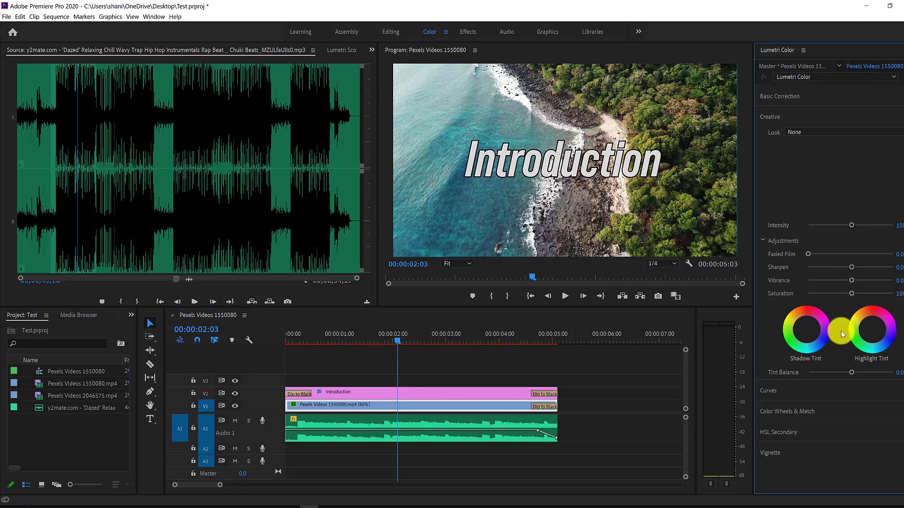
pyautogui.click(807, 97)
pyautogui.moveTo(852, 224)
pyautogui.mouseDown()
pyautogui.moveTo(837, 222)
pyautogui.moveTo(865, 224)
pyautogui.mouseUp()
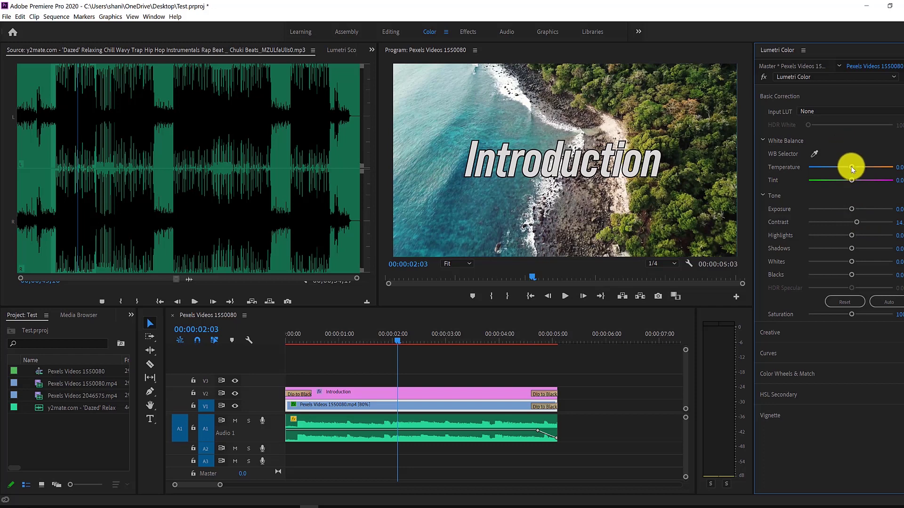
pyautogui.moveTo(837, 168); pyautogui.dragTo(865, 168)
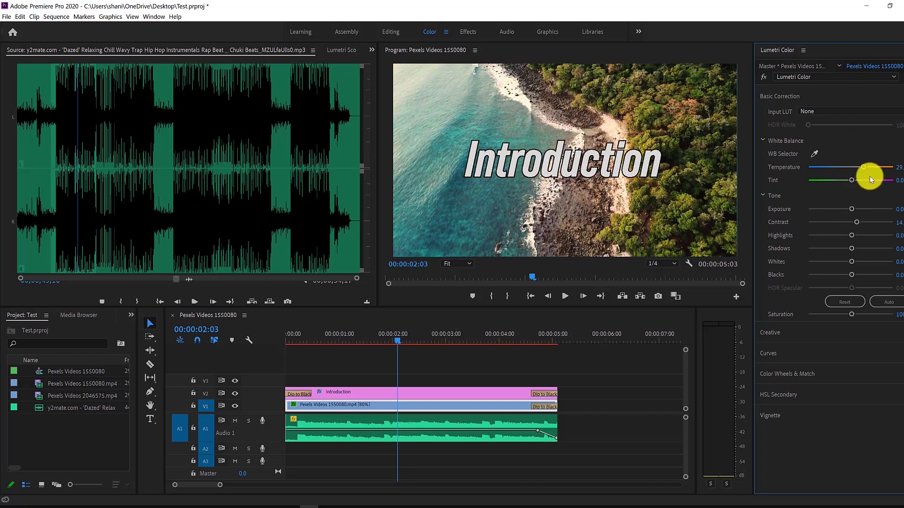
pyautogui.click(838, 112)
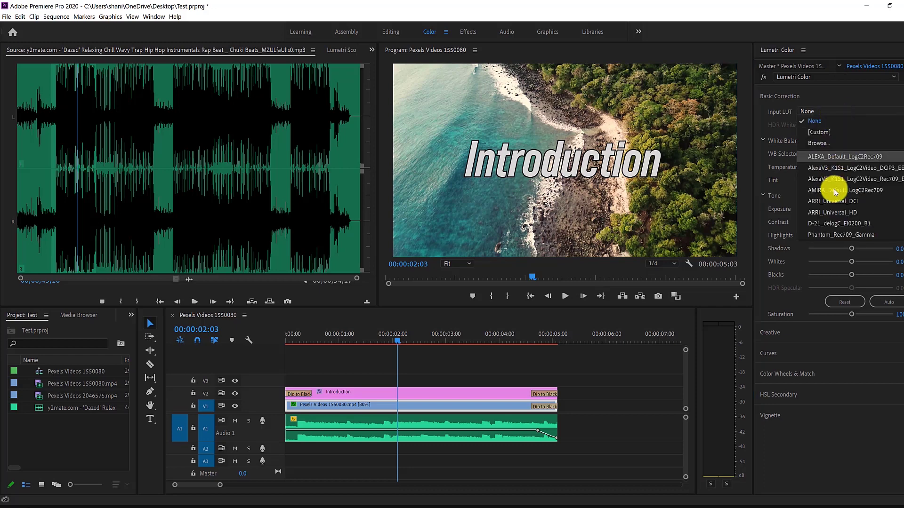
pyautogui.click(776, 112)
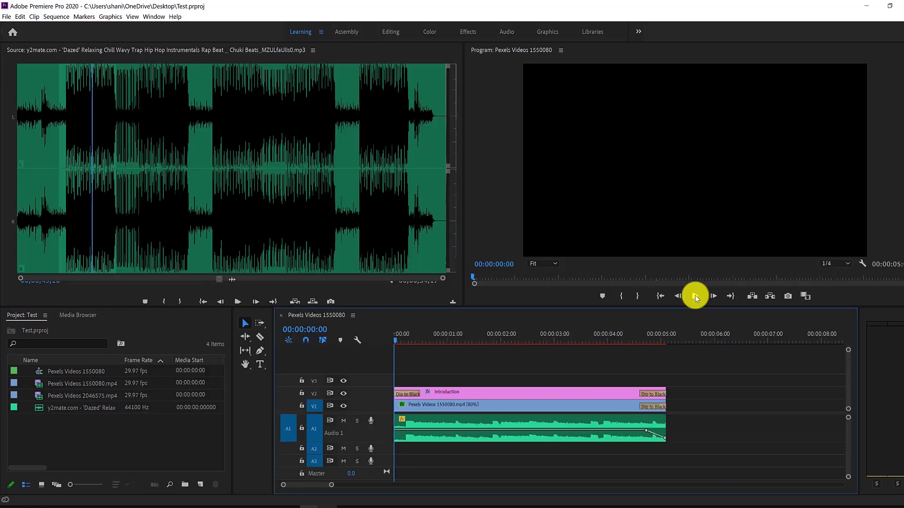
# Step: Play the sequence from the start to preview the title and grading, and save the Test project
pyautogui.click(695, 295)
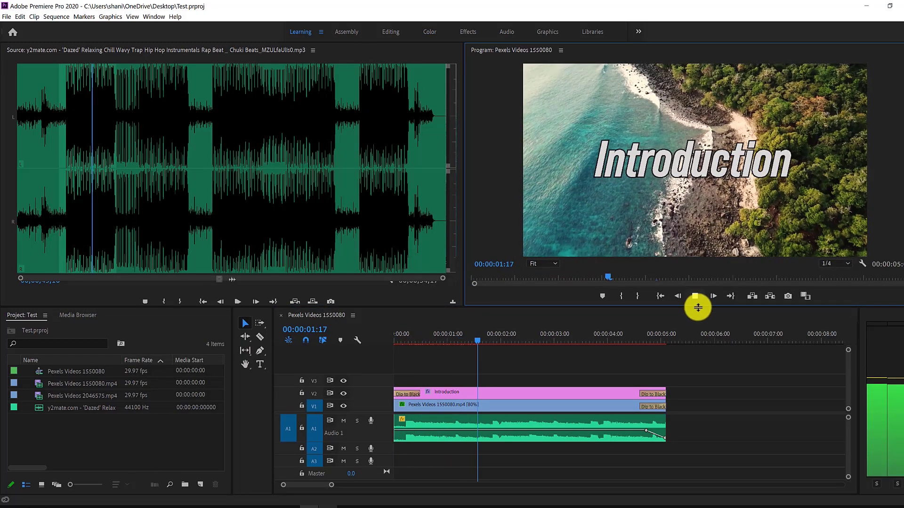
pyautogui.click(697, 298)
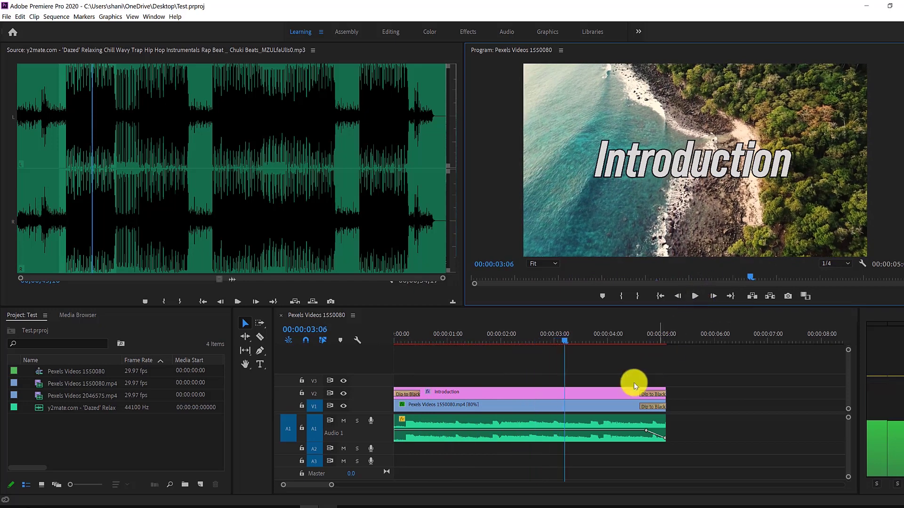
pyautogui.hotkey('ctrl', 's')
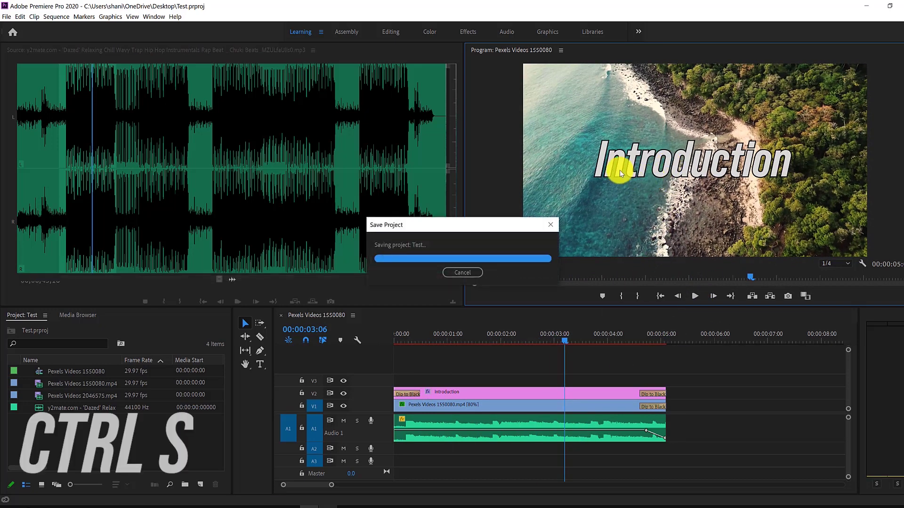
# Step: Start a media export of the sequence and set its output file to Test.mp4 in the Desktop folder
pyautogui.click(6, 17)
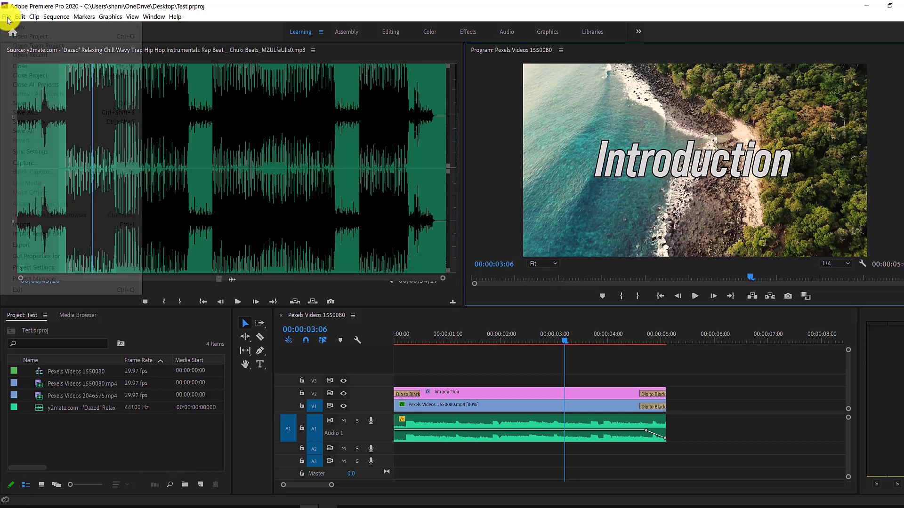
pyautogui.moveTo(91, 244)
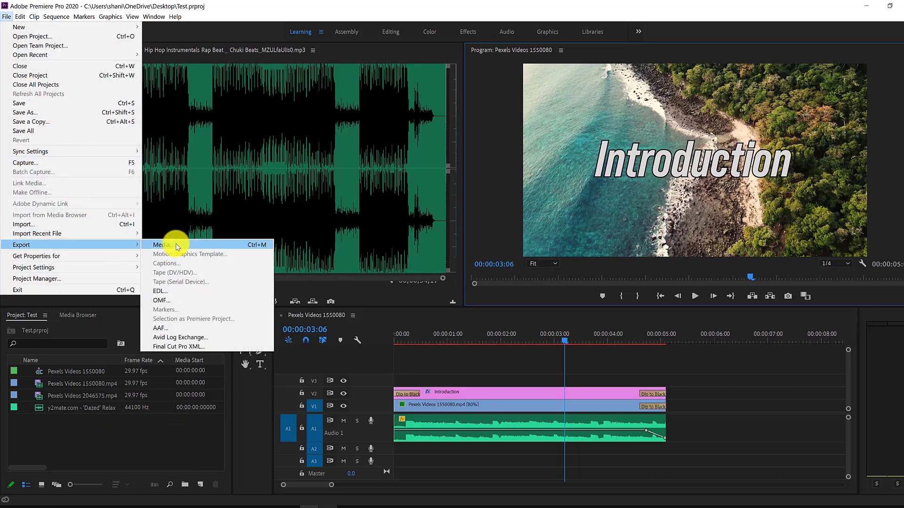
pyautogui.click(176, 243)
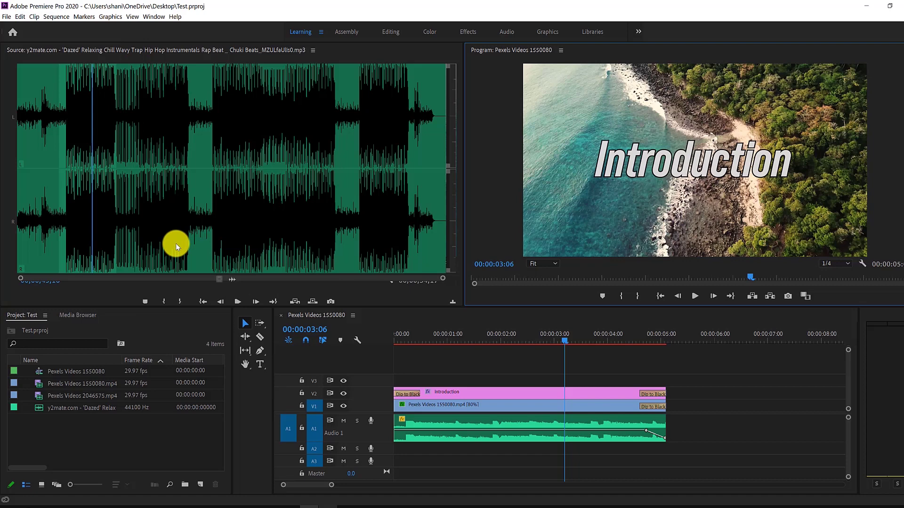
pyautogui.hotkey('ctrl', 'm')
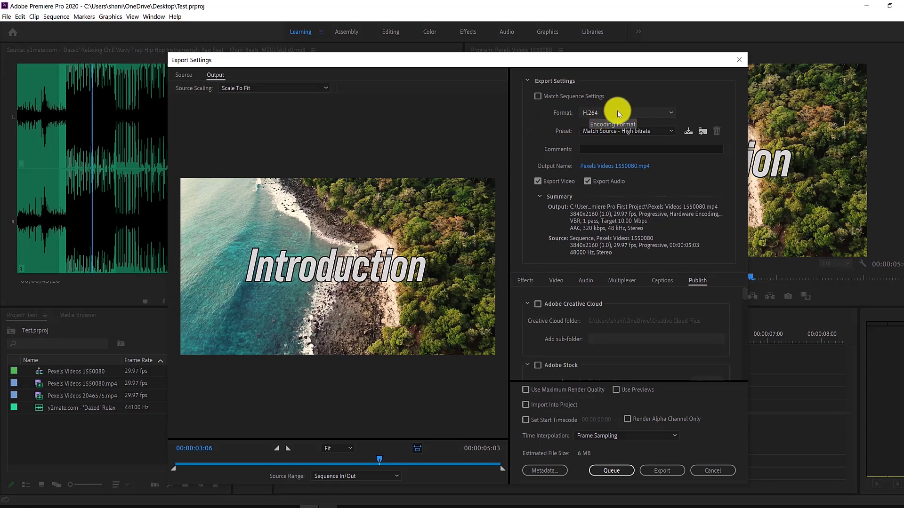
pyautogui.click(615, 165)
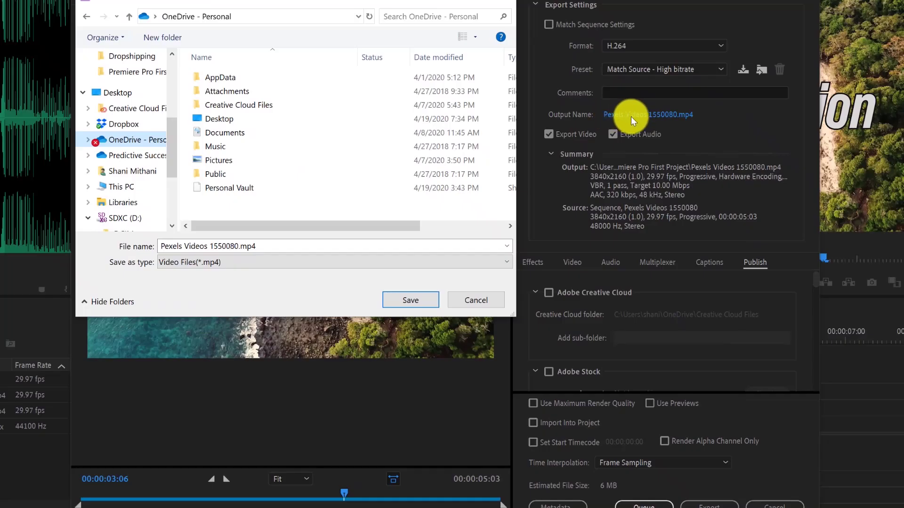
pyautogui.tripleClick(283, 246)
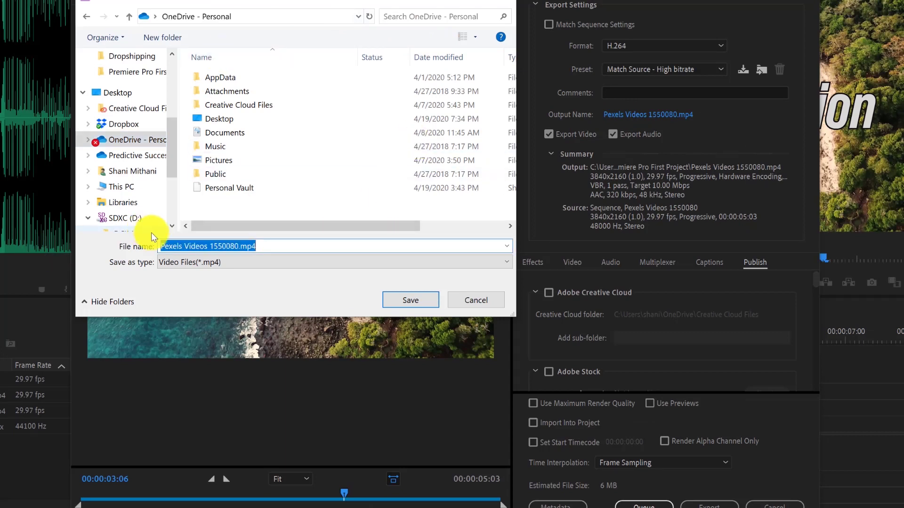
pyautogui.click(241, 118)
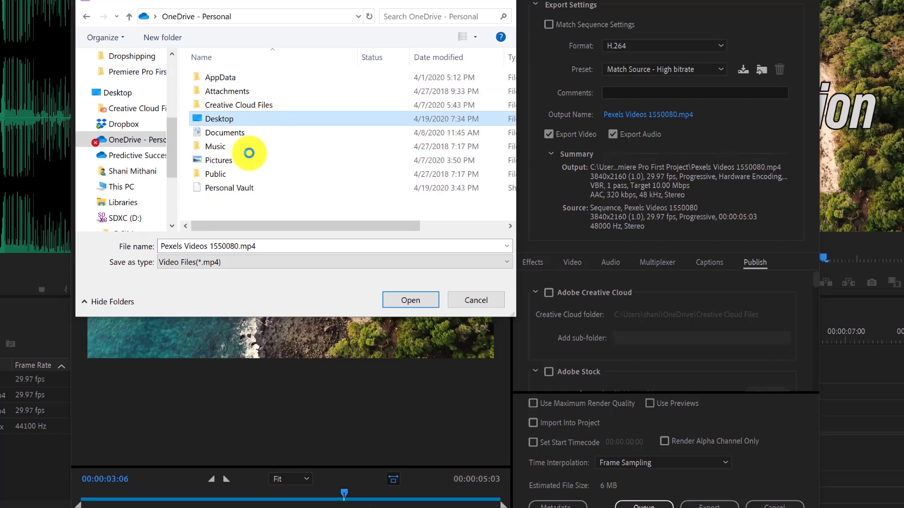
pyautogui.doubleClick(242, 121)
pyautogui.write('Test')
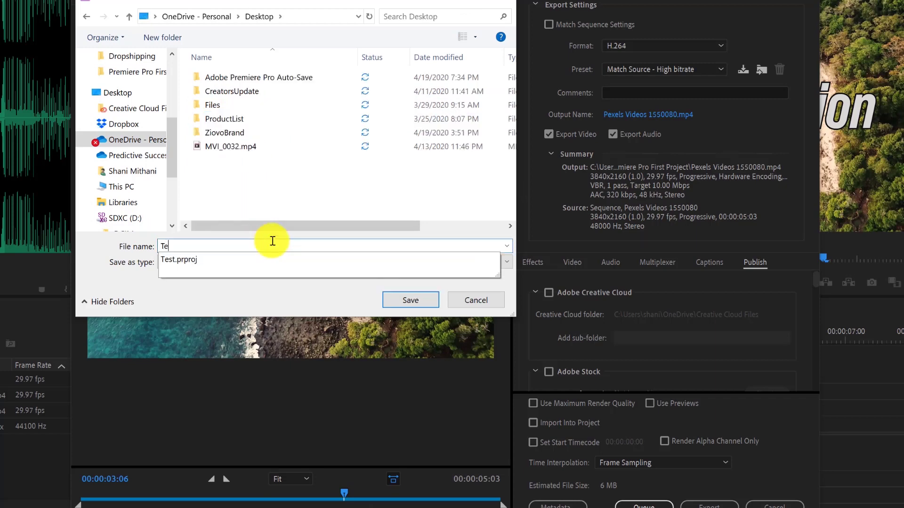
pyautogui.click(408, 301)
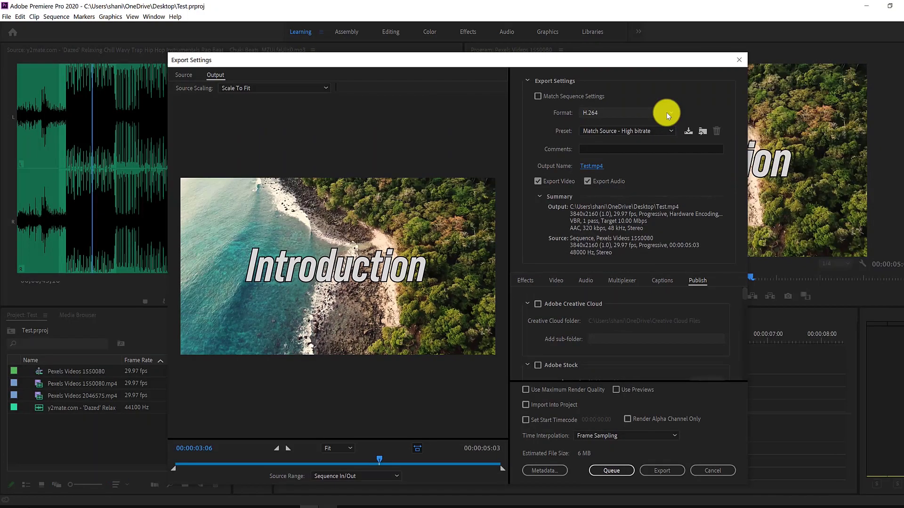
# Step: Keep the H.264 format, choose the YouTube 1080p Full HD preset, and export the video
pyautogui.click(667, 113)
pyautogui.click(697, 114)
pyautogui.click(671, 131)
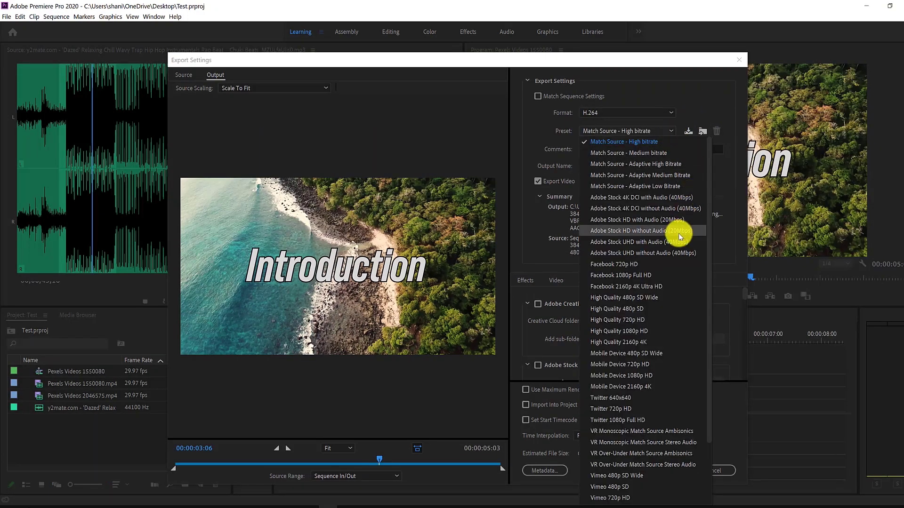
pyautogui.scroll(-3, 679, 233)
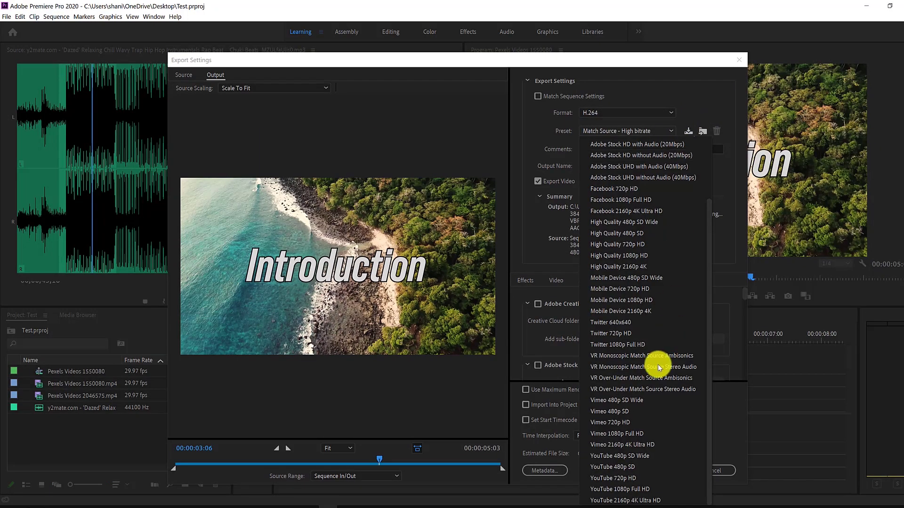
pyautogui.click(635, 487)
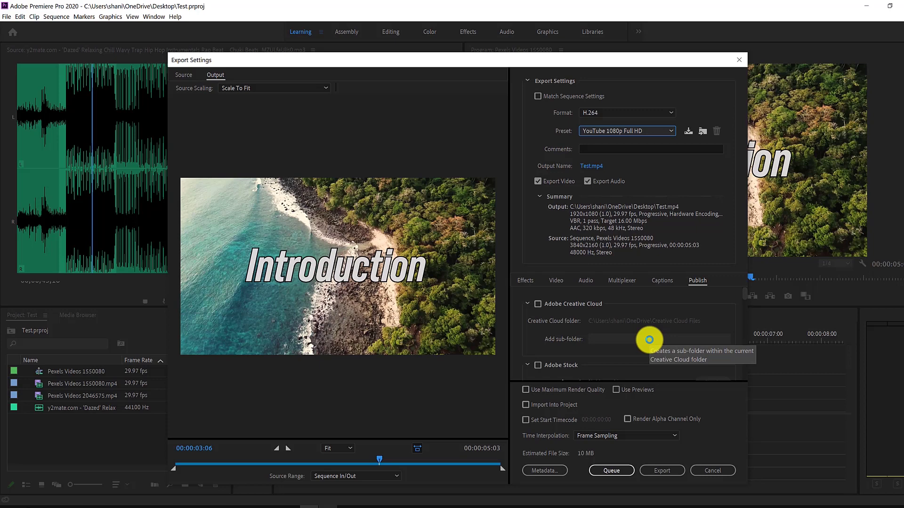
pyautogui.click(657, 468)
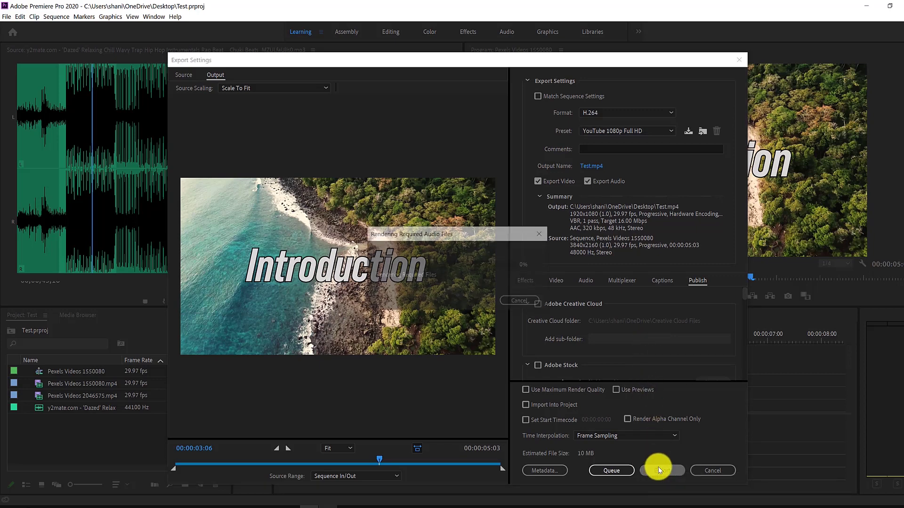